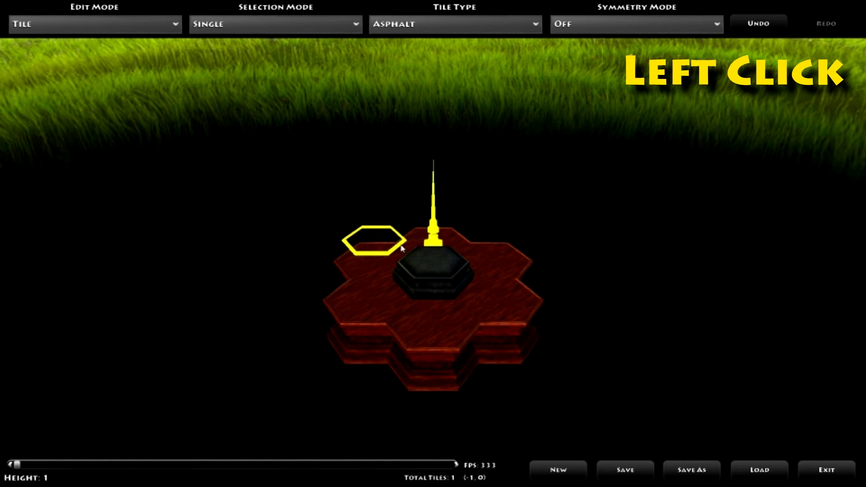
Step: Place single asphalt tiles around the centre marker, building a compact cluster of 11 tiles
{"action": "left_click", "coordinate": [420, 244]}
{"action": "left_click", "coordinate": [489, 244]}
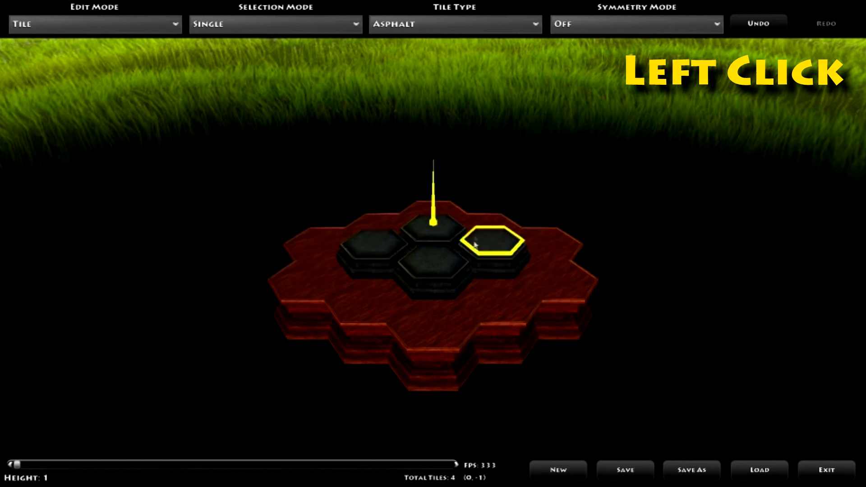
{"action": "left_click", "coordinate": [486, 212]}
{"action": "left_click", "coordinate": [434, 198]}
{"action": "left_click", "coordinate": [393, 221]}
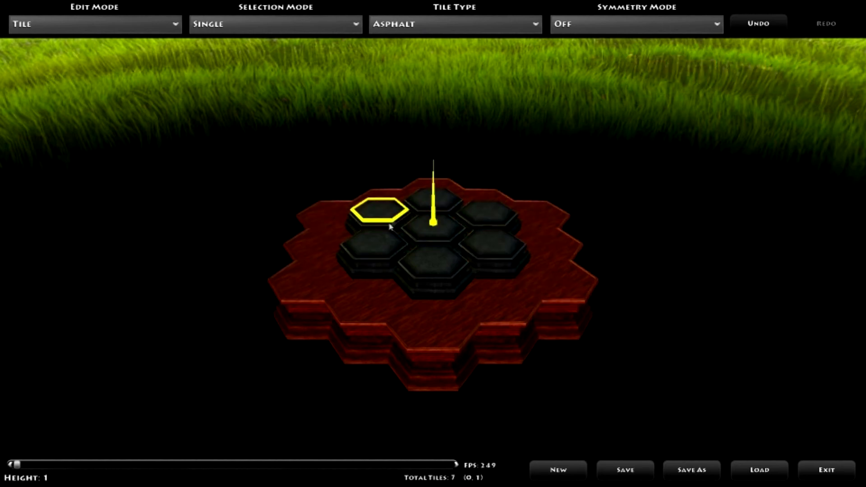
{"action": "left_click", "coordinate": [366, 279]}
{"action": "left_click", "coordinate": [476, 289]}
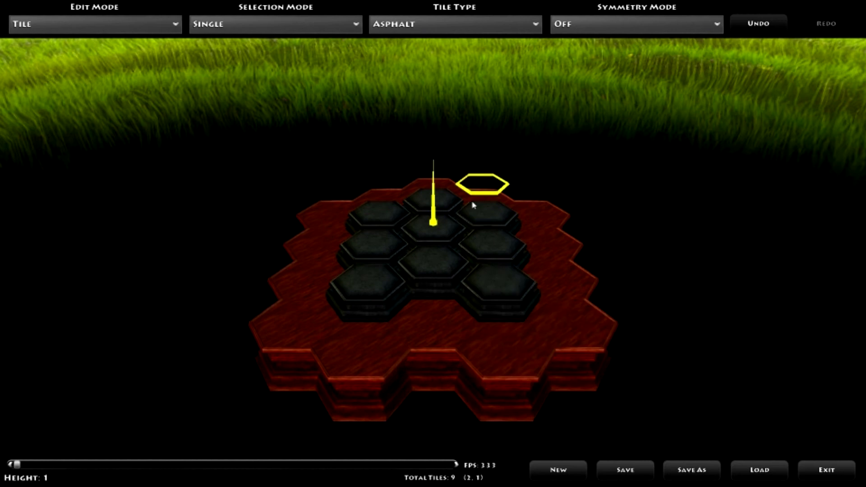
{"action": "left_click", "coordinate": [472, 201]}
{"action": "left_click", "coordinate": [368, 194]}
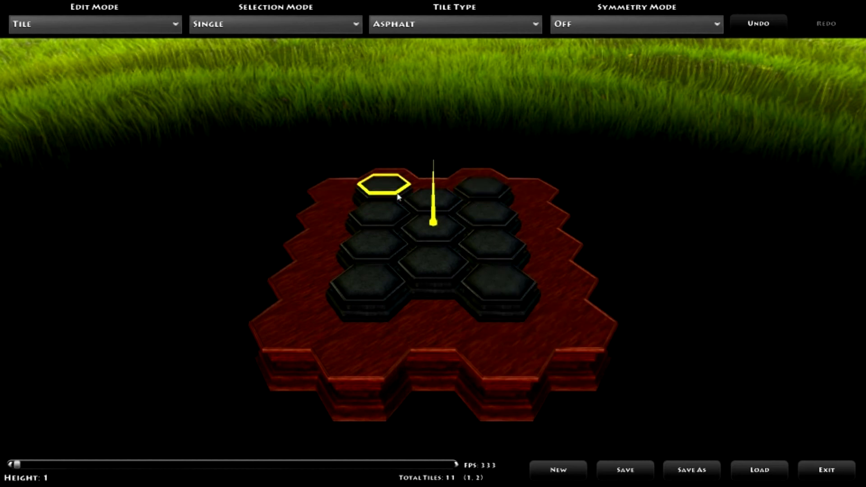
Step: Remove the centre tile and its two diagonal neighbours, and add one asphalt tile at each end of the cluster
{"action": "right_click", "coordinate": [431, 232]}
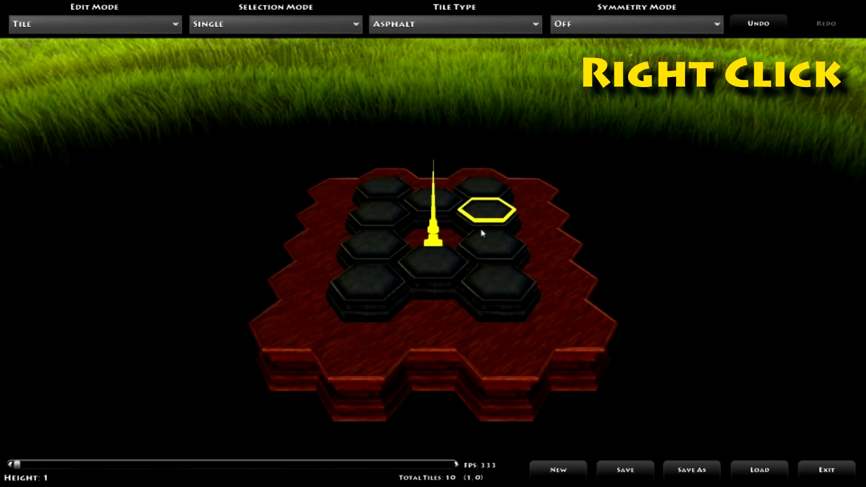
{"action": "right_click", "coordinate": [488, 211]}
{"action": "right_click", "coordinate": [373, 242]}
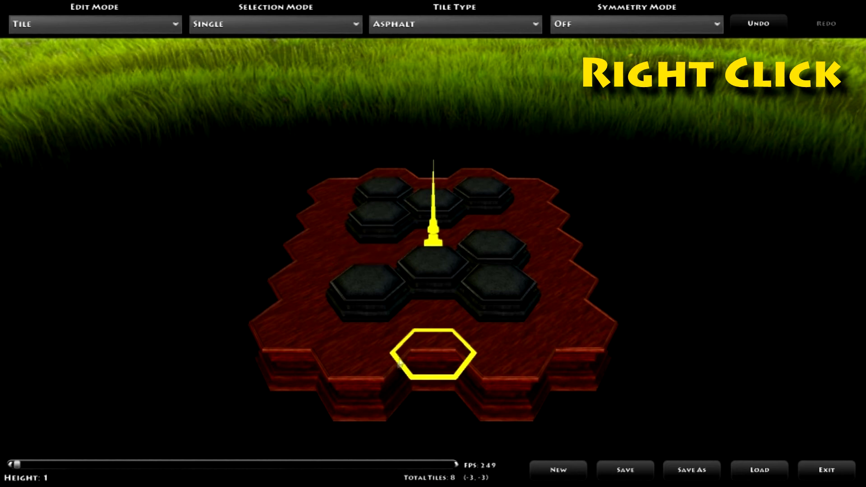
{"action": "left_click", "coordinate": [424, 316]}
{"action": "left_click", "coordinate": [441, 193]}
Step: Fill the gap and the edges of the cluster with single asphalt tiles to form a 19-tile hexagon
{"action": "key", "text": "space"}
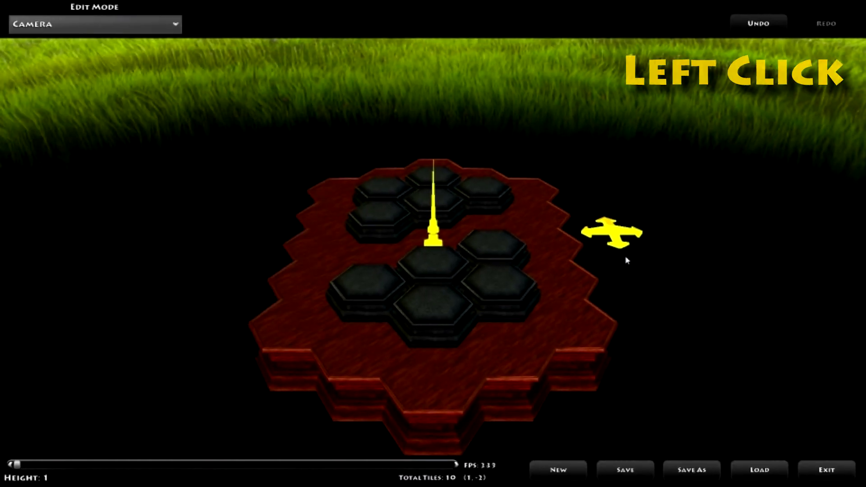
{"action": "left_click_drag", "start_coordinate": [626, 256], "coordinate": [360, 148]}
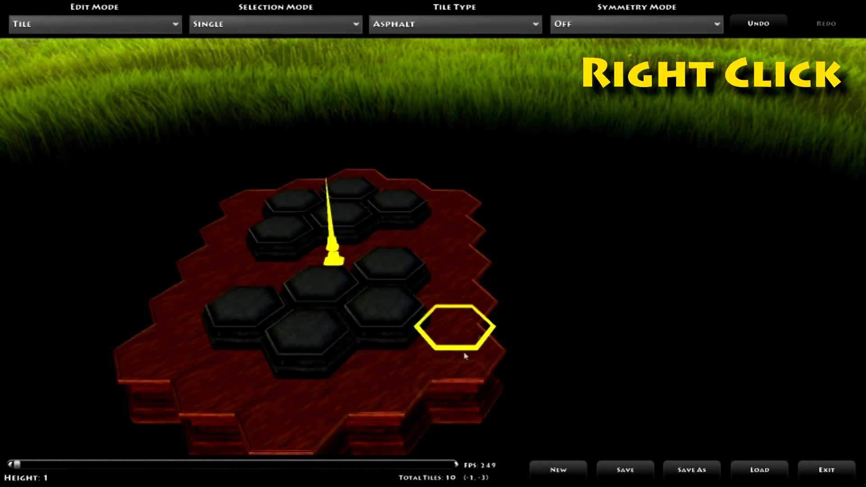
{"action": "right_click", "coordinate": [543, 253]}
{"action": "right_click_drag", "start_coordinate": [543, 252], "coordinate": [583, 301]}
{"action": "scroll", "coordinate": [582, 301], "scroll_direction": "down", "scroll_amount": 5}
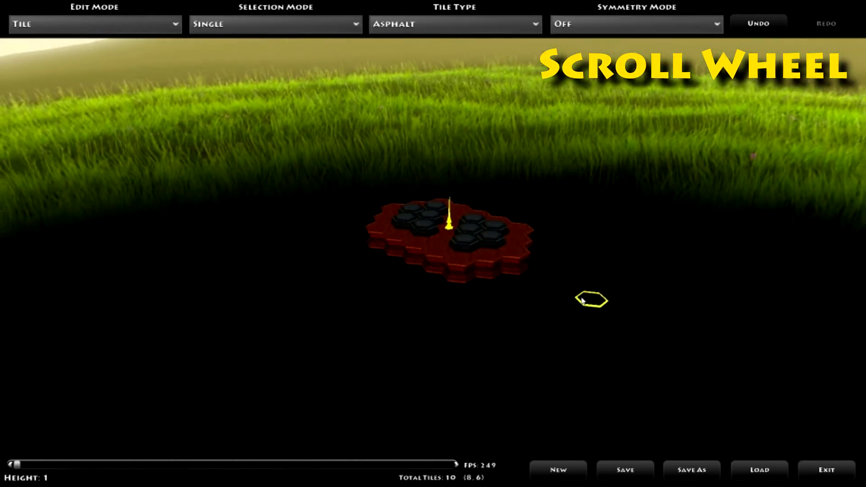
{"action": "scroll", "coordinate": [582, 301], "scroll_direction": "up", "scroll_amount": 5}
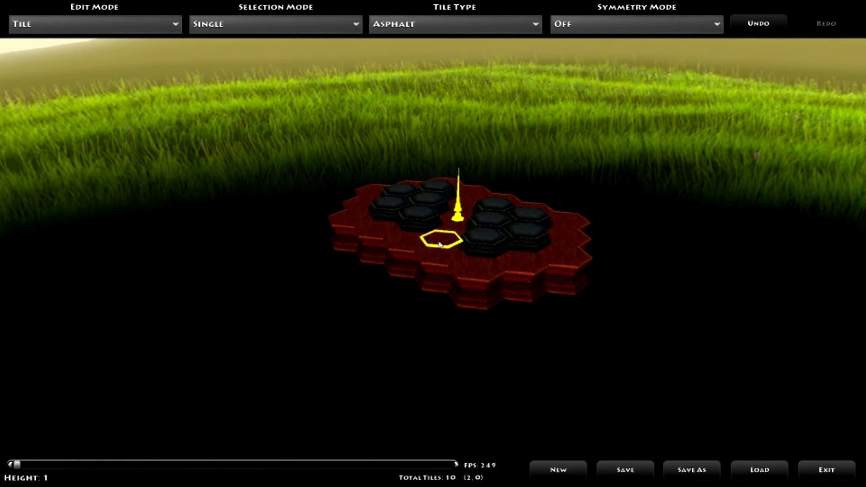
{"action": "left_click", "coordinate": [440, 243]}
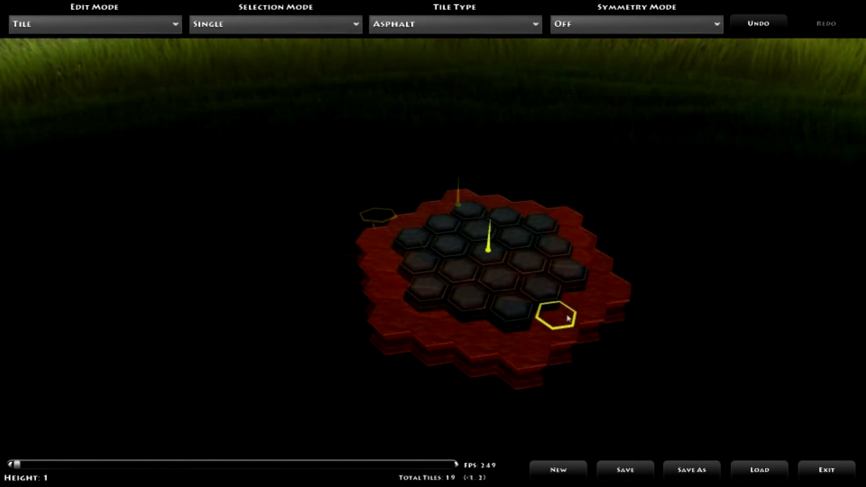
Step: Paint a freehand loop of asphalt tiles around the hexagon in Paintbrush selection mode, and undo it
{"action": "middle_click_drag", "start_coordinate": [567, 360], "coordinate": [536, 359]}
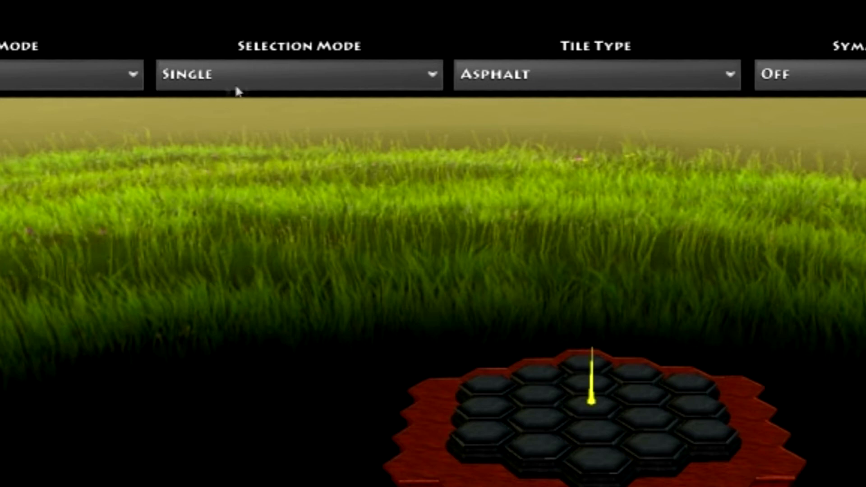
{"action": "left_click", "coordinate": [397, 86]}
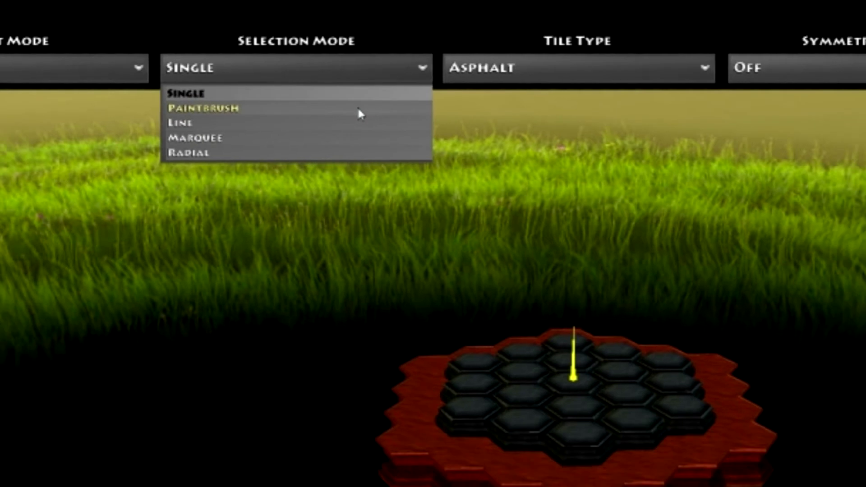
{"action": "left_click", "coordinate": [367, 118]}
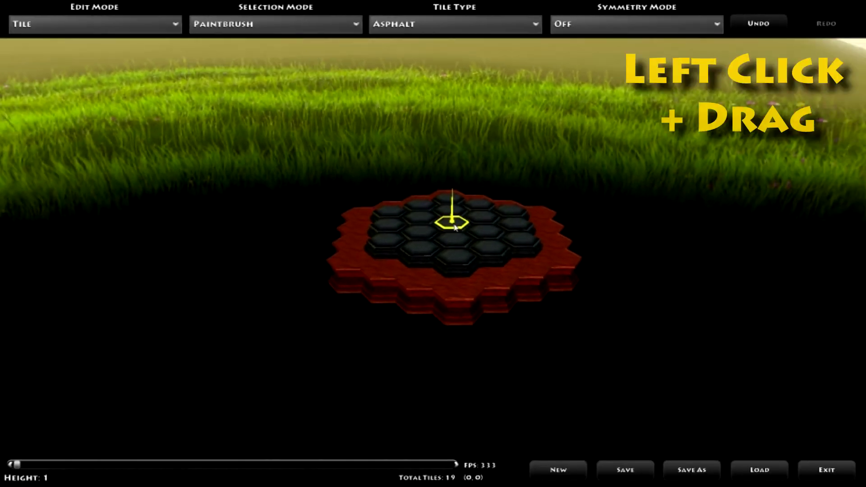
{"action": "mouse_move", "coordinate": [456, 350]}
{"action": "left_mouse_down"}
{"action": "mouse_move", "coordinate": [547, 350]}
{"action": "mouse_move", "coordinate": [667, 235]}
{"action": "mouse_move", "coordinate": [569, 144]}
{"action": "mouse_move", "coordinate": [355, 142]}
{"action": "mouse_move", "coordinate": [185, 288]}
{"action": "mouse_move", "coordinate": [274, 377]}
{"action": "mouse_move", "coordinate": [374, 352]}
{"action": "mouse_move", "coordinate": [457, 199]}
{"action": "mouse_move", "coordinate": [462, 139]}
{"action": "mouse_move", "coordinate": [520, 336]}
{"action": "left_mouse_up"}
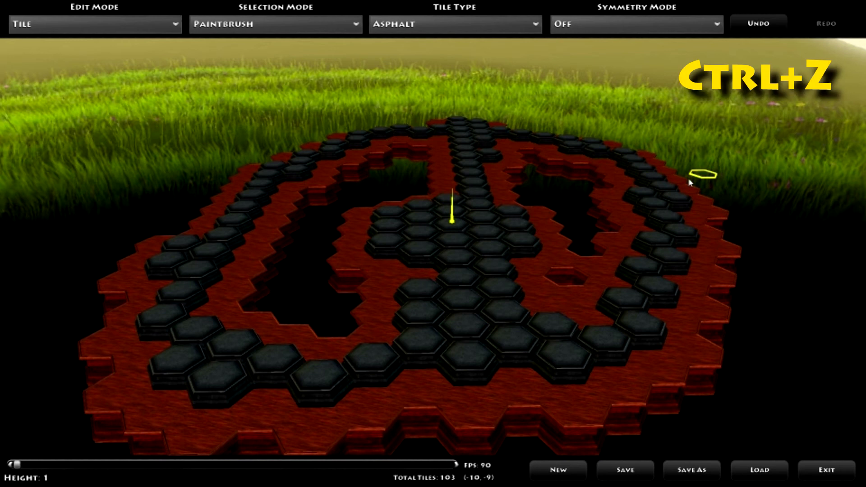
{"action": "key", "text": "ctrl+z"}
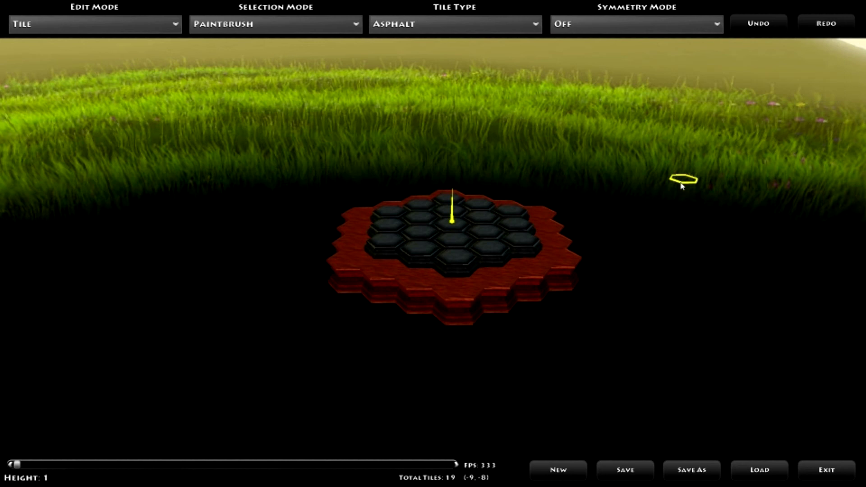
Step: Draw a long diagonal line of asphalt tiles through the hexagon using Line selection mode
{"action": "left_click", "coordinate": [356, 25]}
{"action": "left_click", "coordinate": [304, 61]}
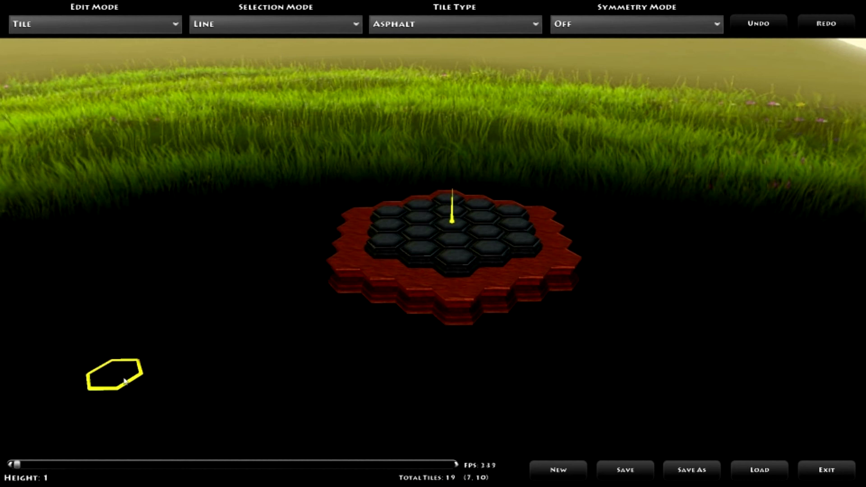
{"action": "left_click", "coordinate": [125, 382]}
{"action": "left_click_drag", "start_coordinate": [147, 383], "coordinate": [724, 126]}
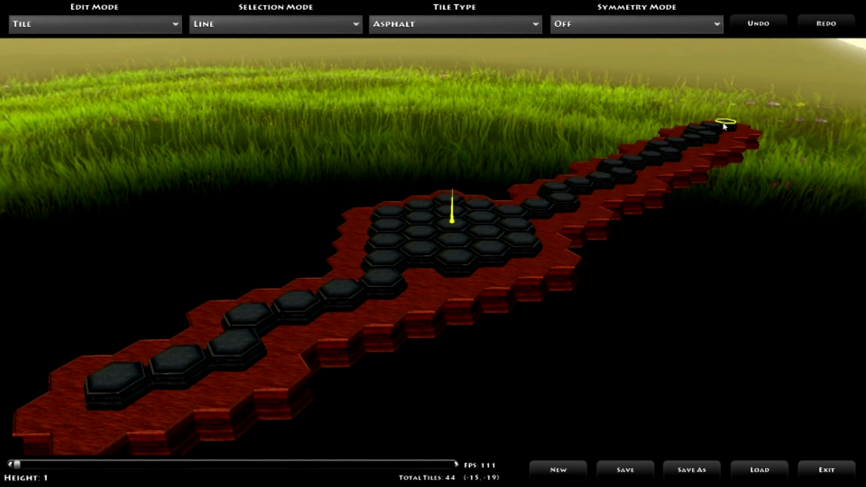
Step: Undo the line of asphalt tiles drawn through the hexagon
{"action": "scroll", "coordinate": [533, 319], "scroll_direction": "down", "scroll_amount": 2}
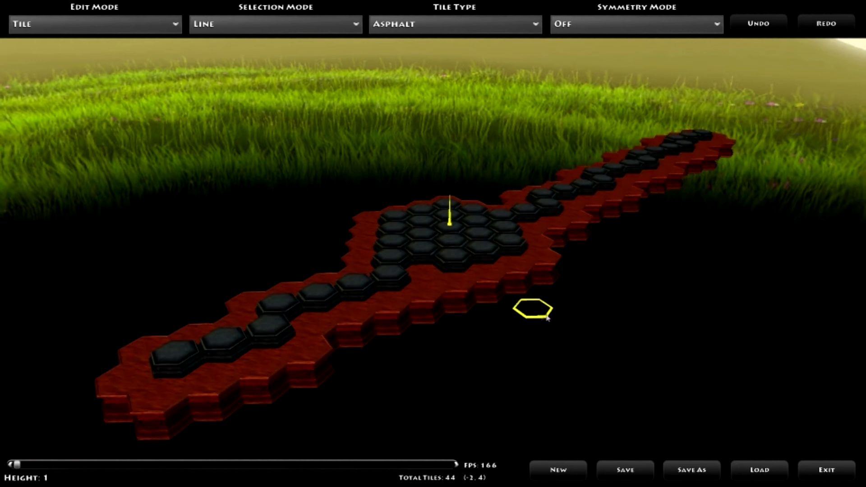
{"action": "middle_click_drag", "start_coordinate": [653, 313], "coordinate": [667, 313]}
{"action": "scroll", "coordinate": [590, 333], "scroll_direction": "down", "scroll_amount": 1}
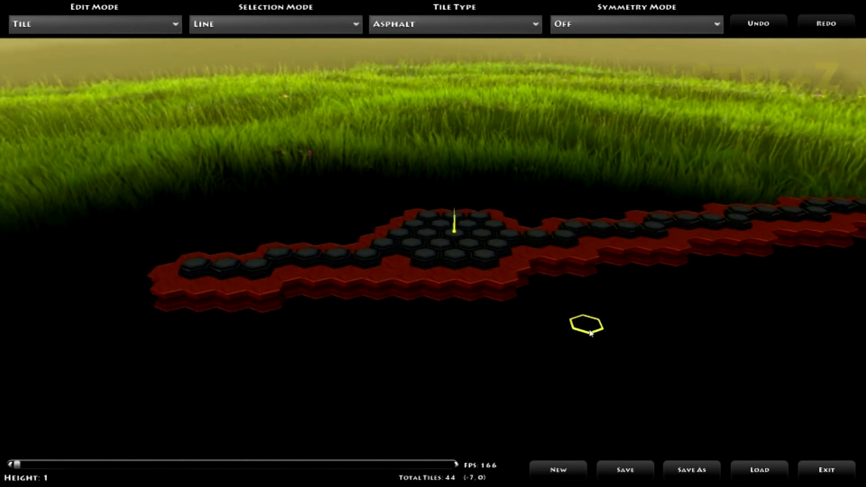
{"action": "left_click_drag", "start_coordinate": [580, 347], "coordinate": [484, 352]}
{"action": "key", "text": "ctrl+z"}
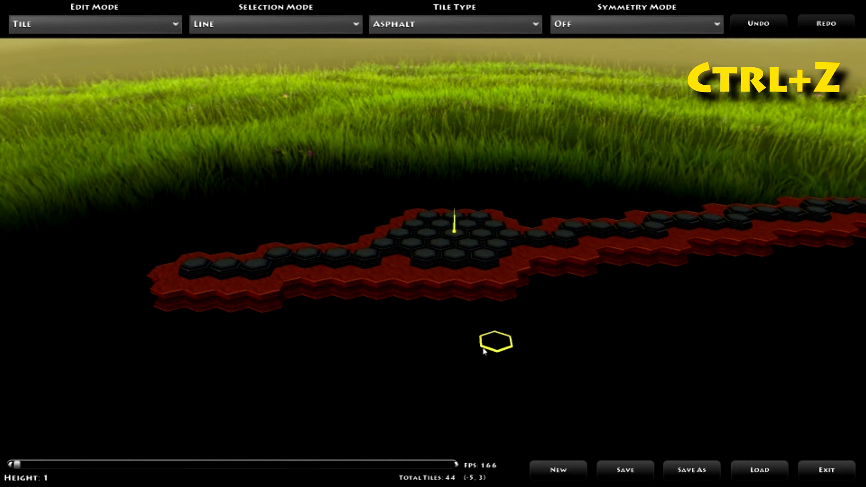
{"action": "key", "text": "ctrl+z"}
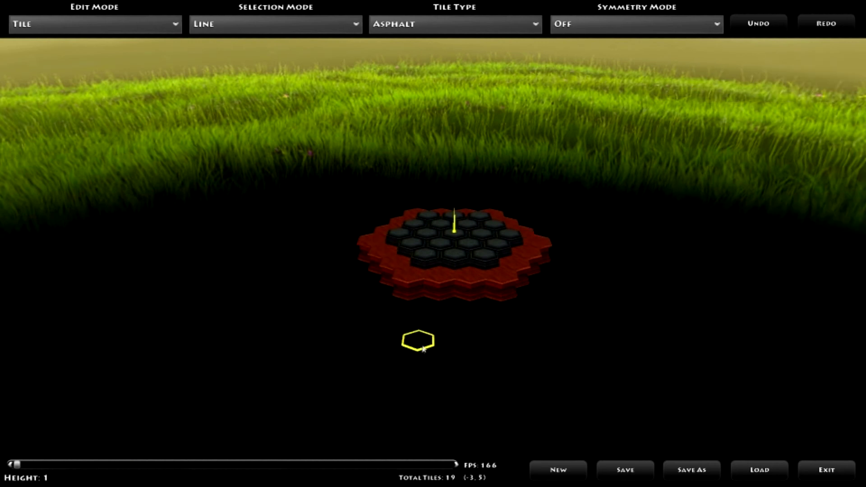
{"action": "key", "text": "space"}
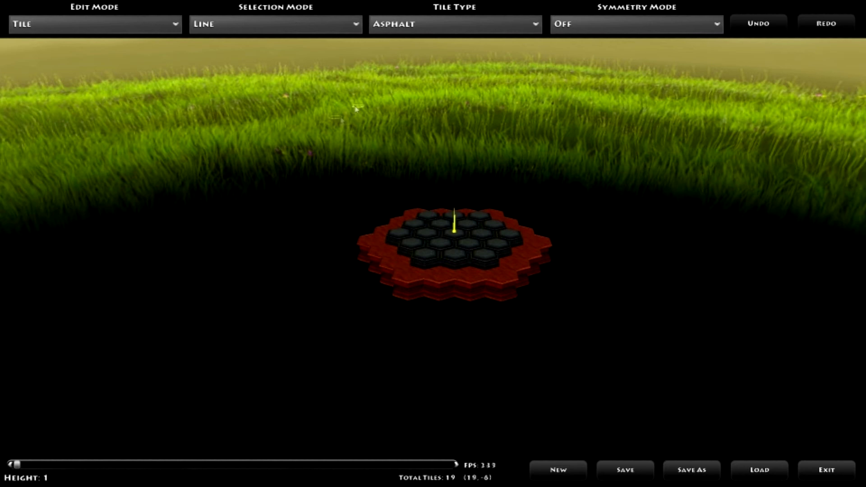
Step: Fill a large rectangular area around the hexagon with asphalt tiles using Marquee selection mode
{"action": "left_click", "coordinate": [355, 25]}
{"action": "left_click", "coordinate": [309, 71]}
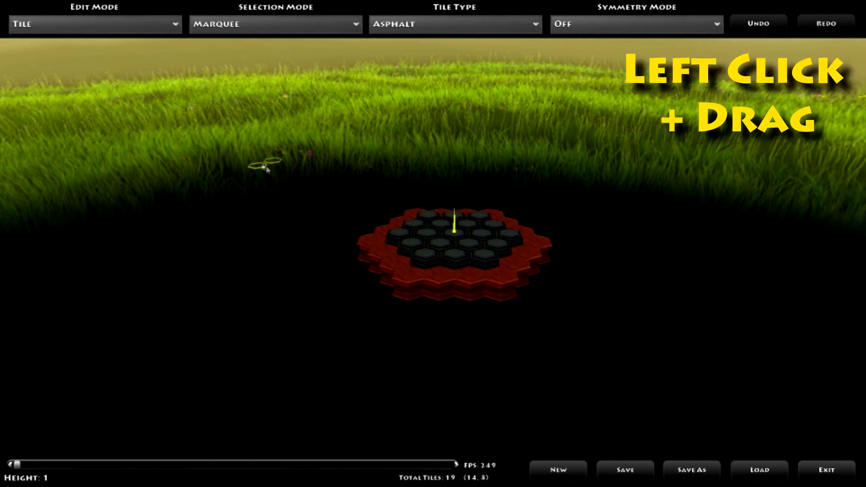
{"action": "left_click_drag", "start_coordinate": [261, 165], "coordinate": [684, 339]}
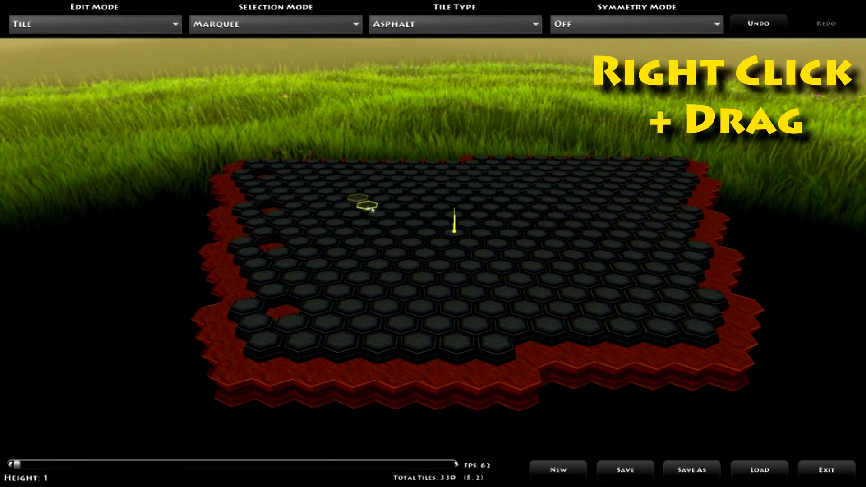
Step: Erase a rectangular block from the middle of the asphalt area and clear all remaining tiles with the marquee
{"action": "right_click_drag", "start_coordinate": [370, 204], "coordinate": [625, 297]}
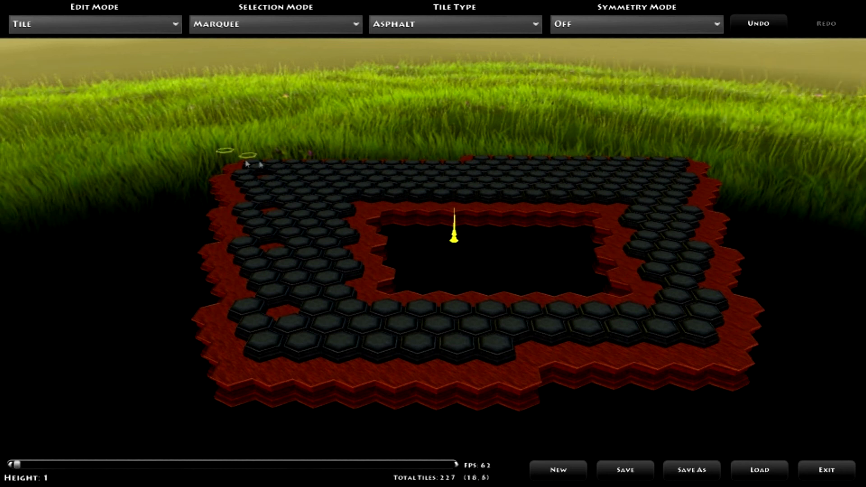
{"action": "right_click_drag", "start_coordinate": [174, 141], "coordinate": [801, 386]}
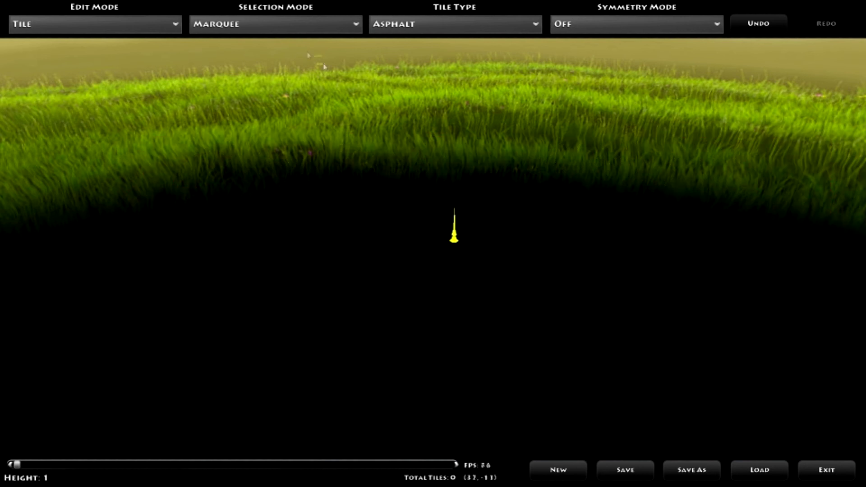
Step: Fill a hexagonal area of asphalt tiles outward from the centre marker using Radial selection mode
{"action": "left_click", "coordinate": [356, 25]}
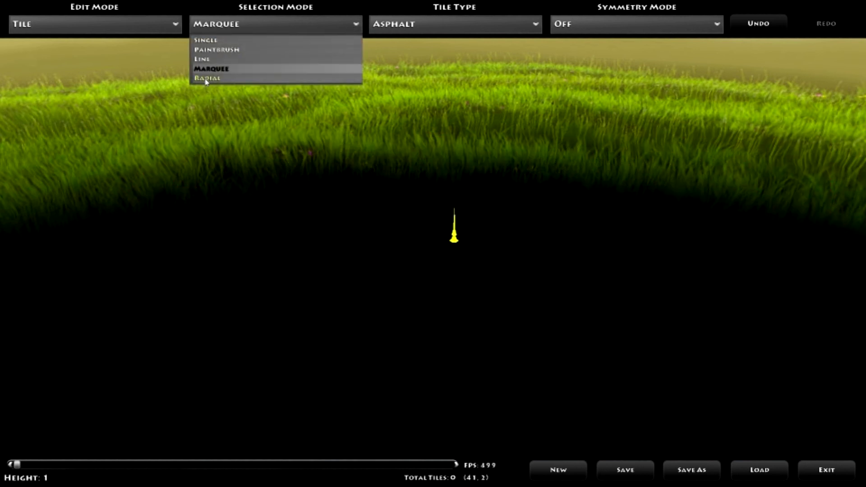
{"action": "left_click", "coordinate": [249, 80]}
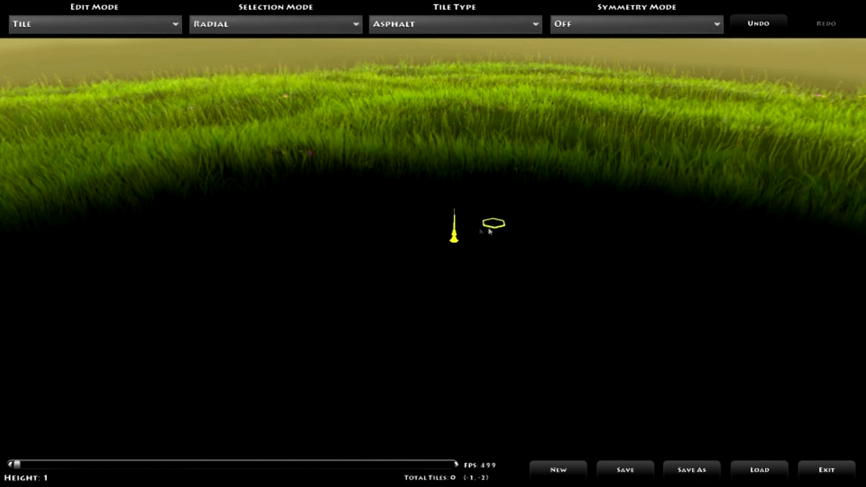
{"action": "left_click_drag", "start_coordinate": [465, 242], "coordinate": [516, 291]}
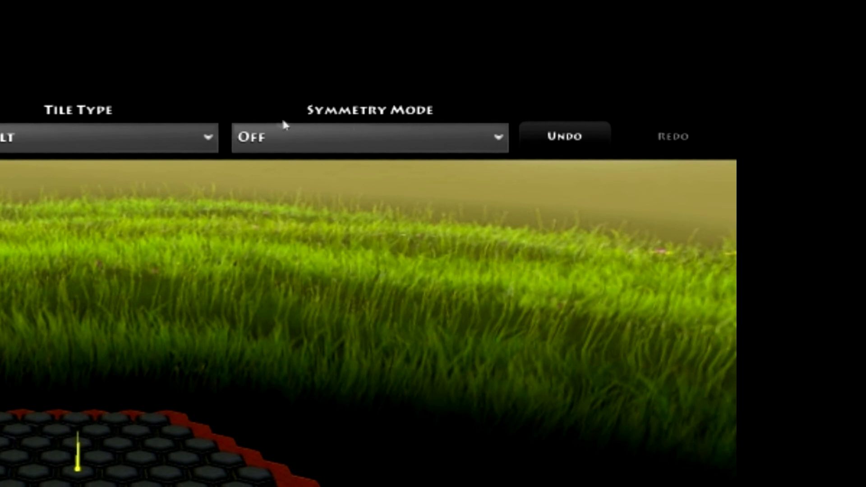
Step: Clear the radial area of tiles and place a single asphalt tile at the centre marker
{"action": "left_click", "coordinate": [498, 141]}
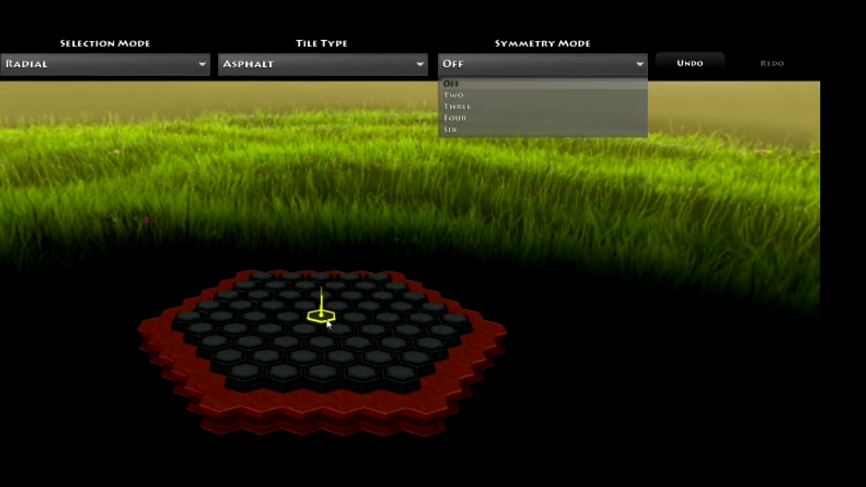
{"action": "left_click", "coordinate": [327, 324]}
{"action": "right_click_drag", "start_coordinate": [328, 324], "coordinate": [469, 422]}
{"action": "right_click_drag", "start_coordinate": [576, 320], "coordinate": [576, 320]}
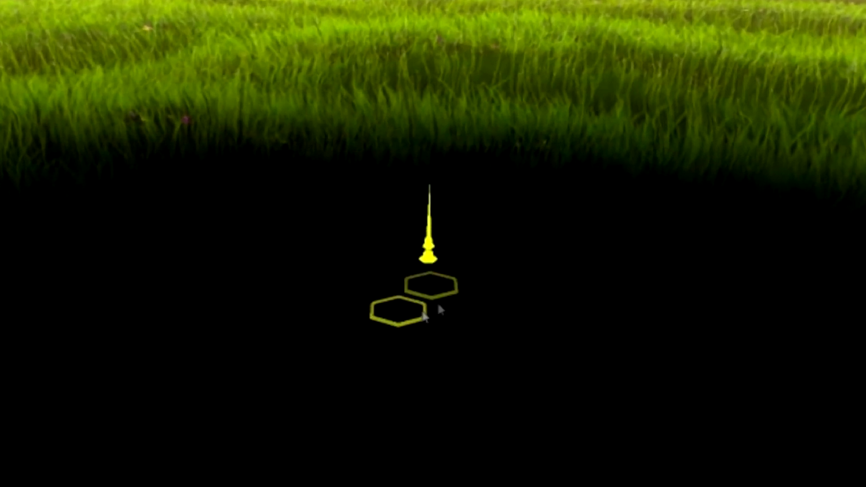
{"action": "left_click", "coordinate": [436, 254]}
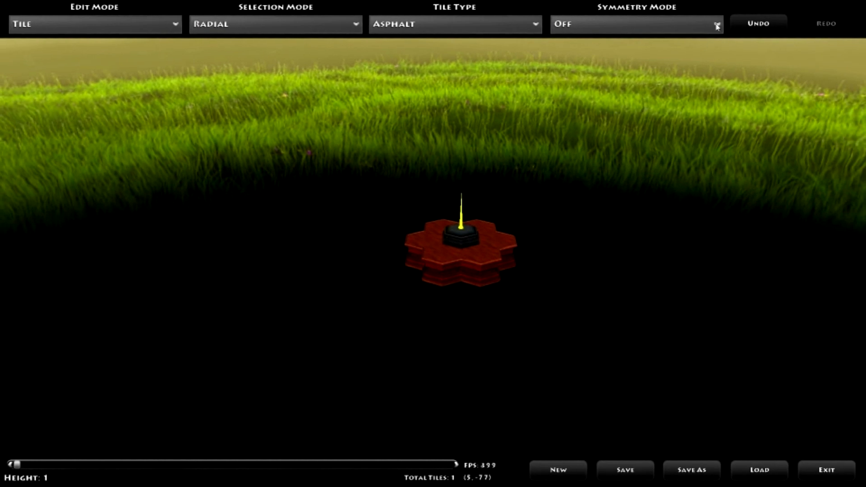
Step: Set the symmetry mode to Six and keep the selection mode on Radial
{"action": "left_click", "coordinate": [718, 26]}
{"action": "left_click", "coordinate": [598, 78]}
{"action": "left_click", "coordinate": [318, 30]}
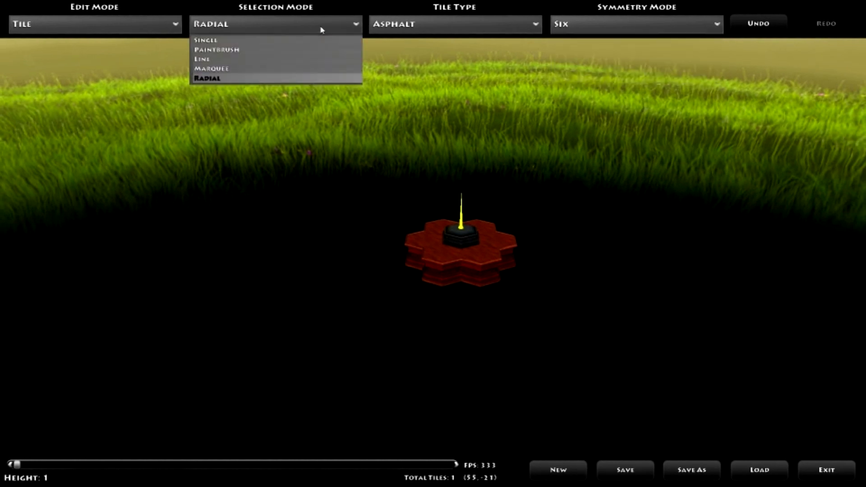
{"action": "left_click", "coordinate": [300, 78]}
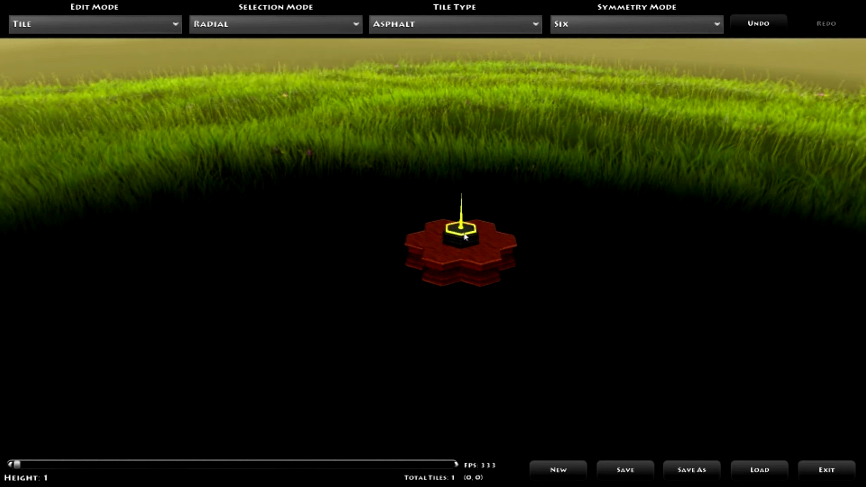
Step: Fill a hexagonal asphalt area around the centre marker and extend it in Line mode with symmetric spokes and a connecting outer ring
{"action": "left_click_drag", "start_coordinate": [466, 237], "coordinate": [513, 314]}
{"action": "scroll", "coordinate": [513, 313], "scroll_direction": "down", "scroll_amount": 6}
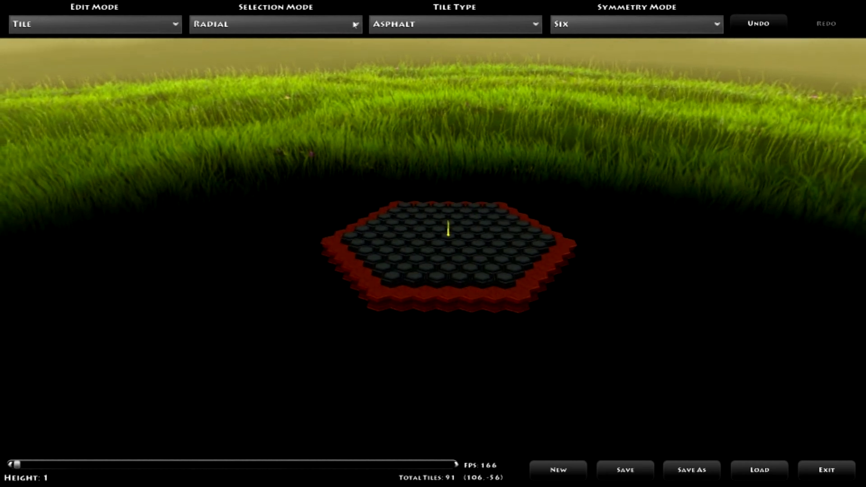
{"action": "left_click", "coordinate": [355, 25]}
{"action": "left_click", "coordinate": [312, 56]}
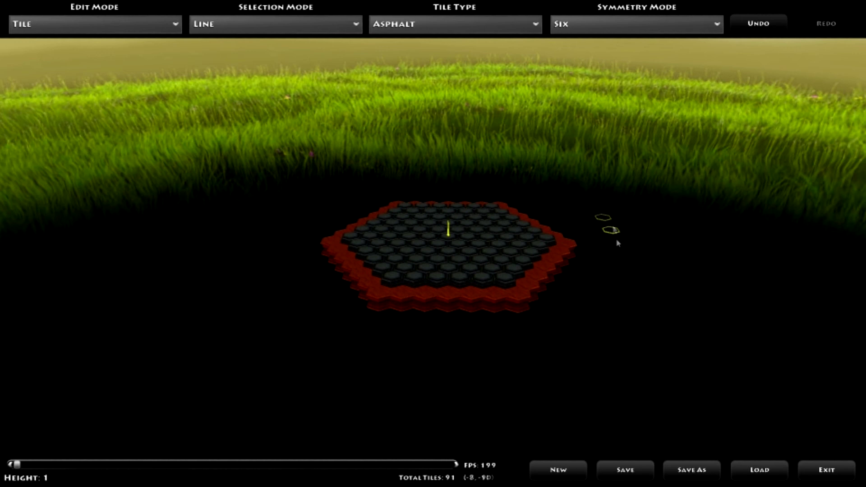
{"action": "left_click_drag", "start_coordinate": [515, 239], "coordinate": [444, 203]}
{"action": "middle_click_drag", "start_coordinate": [433, 289], "coordinate": [249, 433]}
{"action": "left_click_drag", "start_coordinate": [213, 337], "coordinate": [648, 383]}
{"action": "middle_click_drag", "start_coordinate": [648, 383], "coordinate": [429, 127]}
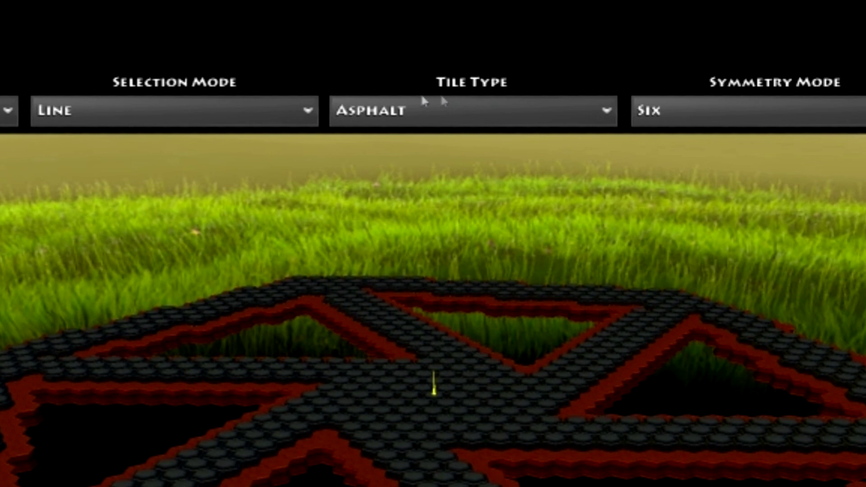
Step: Fill the triangular gaps between the asphalt spokes with Water tiles using the Paintbrush selection mode
{"action": "left_click", "coordinate": [607, 117]}
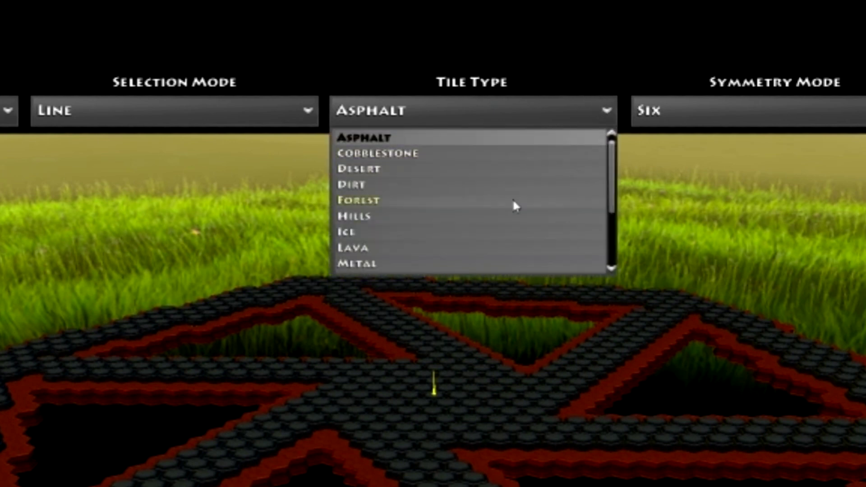
{"action": "scroll", "coordinate": [504, 228], "scroll_direction": "down", "scroll_amount": 2}
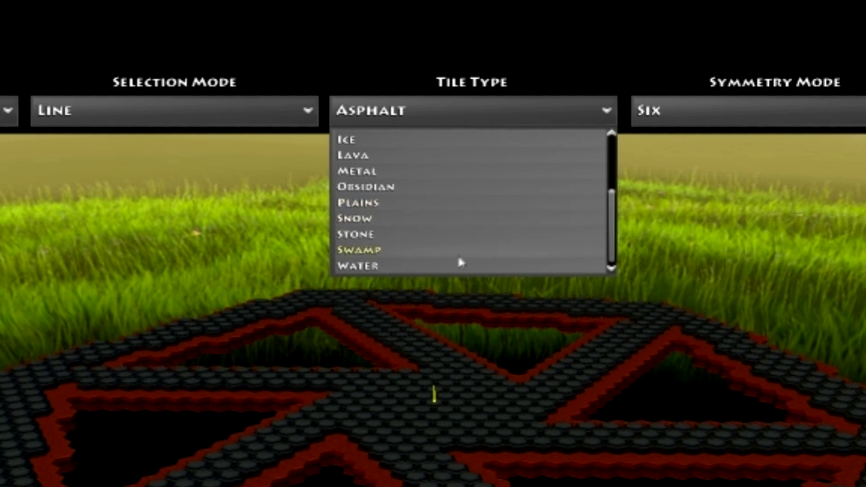
{"action": "left_click", "coordinate": [457, 267]}
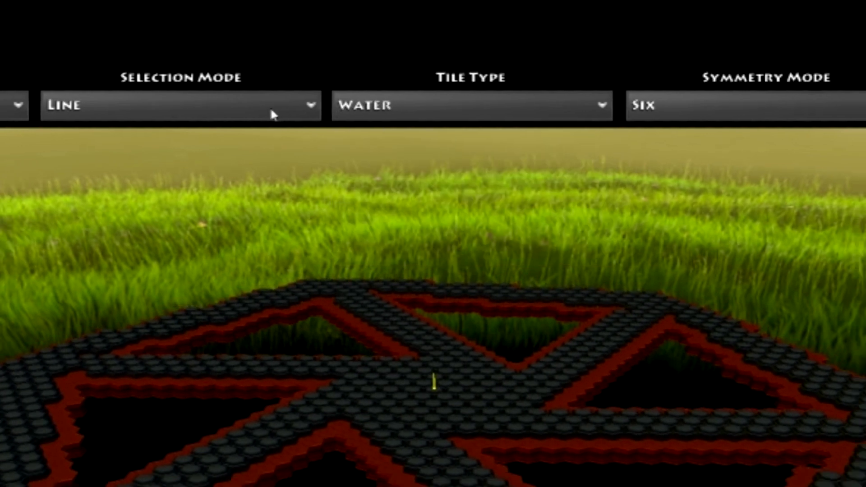
{"action": "left_click", "coordinate": [266, 113]}
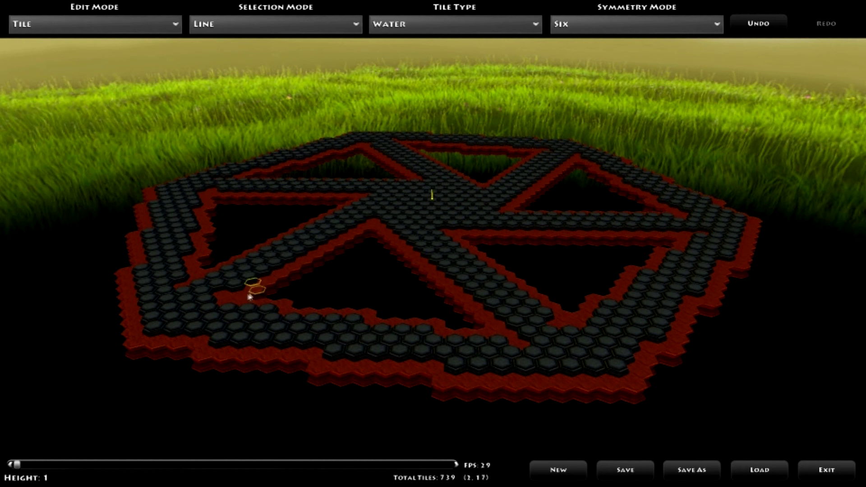
{"action": "left_click", "coordinate": [307, 25]}
{"action": "left_click", "coordinate": [260, 50]}
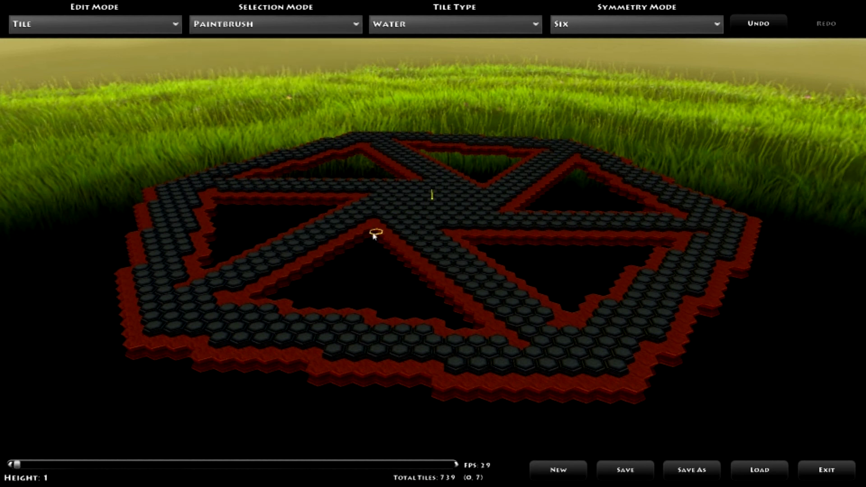
{"action": "mouse_move", "coordinate": [378, 224]}
{"action": "left_mouse_down"}
{"action": "mouse_move", "coordinate": [380, 278]}
{"action": "mouse_move", "coordinate": [397, 296]}
{"action": "mouse_move", "coordinate": [521, 340]}
{"action": "left_mouse_up"}
{"action": "mouse_move", "coordinate": [224, 298]}
{"action": "left_mouse_down"}
{"action": "mouse_move", "coordinate": [366, 307]}
{"action": "mouse_move", "coordinate": [465, 332]}
{"action": "left_mouse_up"}
{"action": "left_click_drag", "start_coordinate": [392, 235], "coordinate": [484, 311]}
{"action": "mouse_move", "coordinate": [377, 222]}
{"action": "left_mouse_down"}
{"action": "mouse_move", "coordinate": [238, 291]}
{"action": "mouse_move", "coordinate": [270, 253]}
{"action": "mouse_move", "coordinate": [310, 334]}
{"action": "mouse_move", "coordinate": [333, 318]}
{"action": "mouse_move", "coordinate": [462, 336]}
{"action": "mouse_move", "coordinate": [252, 287]}
{"action": "mouse_move", "coordinate": [156, 323]}
{"action": "left_mouse_up"}
{"action": "scroll", "coordinate": [226, 298], "scroll_direction": "up", "scroll_amount": 5}
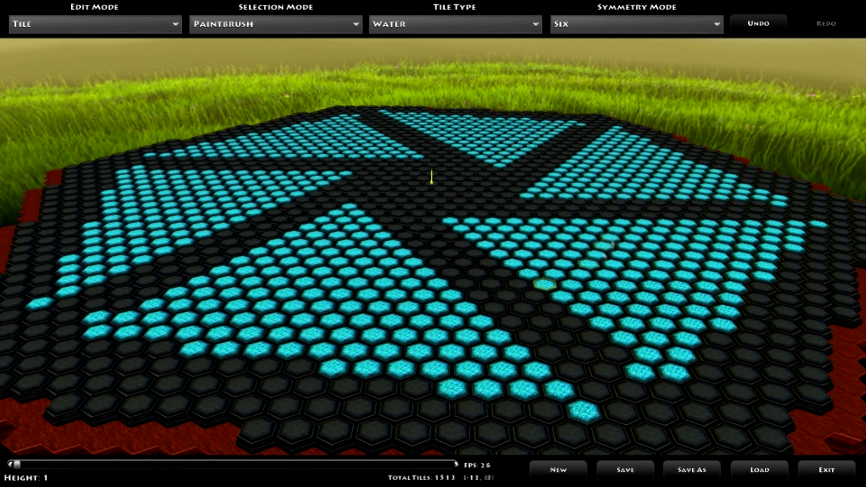
Step: Fill a small hexagon of water tiles around the centre marker with the Radial selection mode
{"action": "scroll", "coordinate": [156, 323], "scroll_direction": "down", "scroll_amount": 4}
{"action": "key", "text": "c"}
{"action": "middle_click_drag", "start_coordinate": [630, 285], "coordinate": [387, 146]}
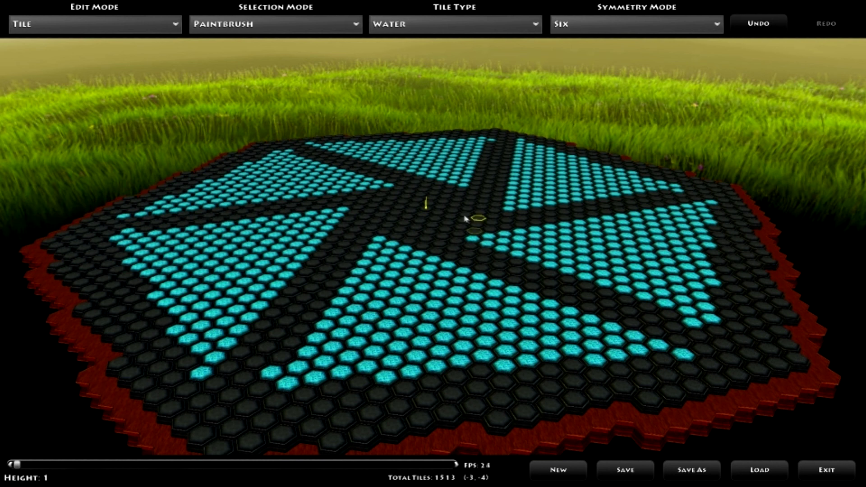
{"action": "left_click", "coordinate": [356, 26]}
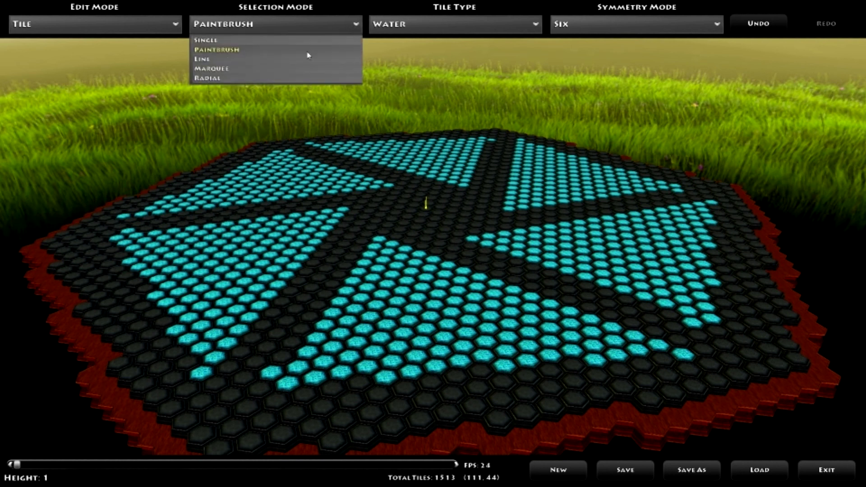
{"action": "left_click", "coordinate": [250, 79]}
{"action": "left_click_drag", "start_coordinate": [425, 208], "coordinate": [442, 222]}
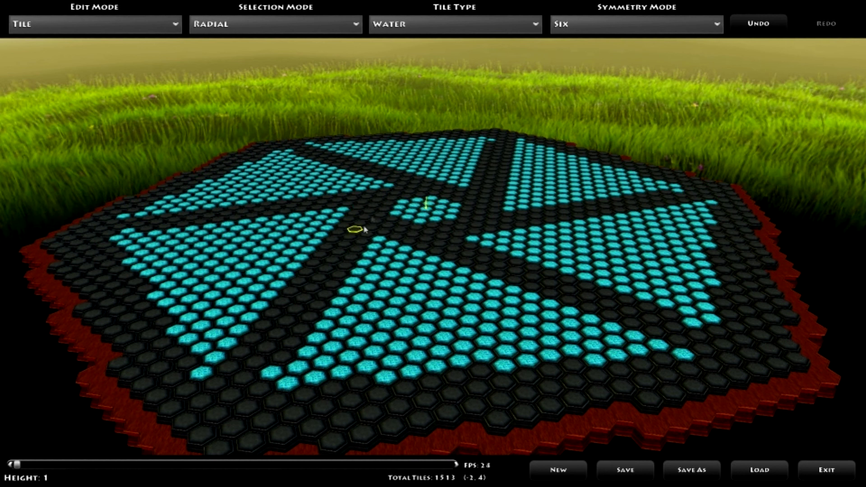
Step: Replace the asphalt spokes and outer border with Cobblestone tiles using the Line selection mode
{"action": "left_click", "coordinate": [530, 27]}
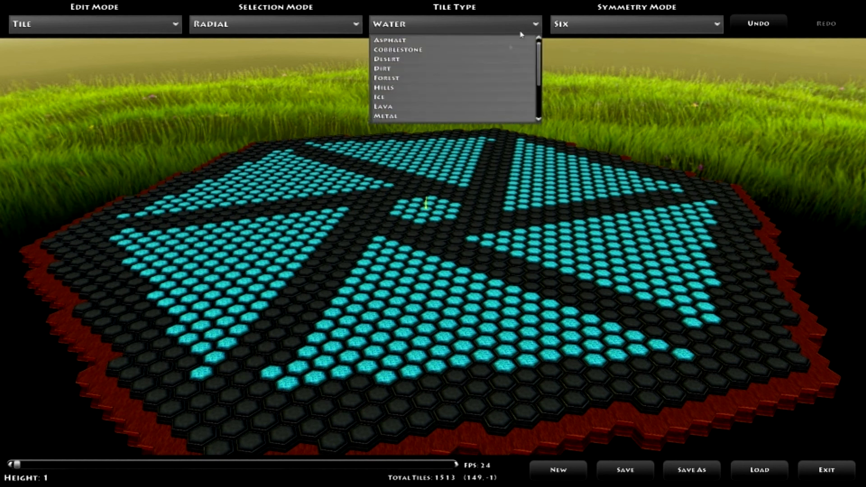
{"action": "left_click", "coordinate": [412, 50]}
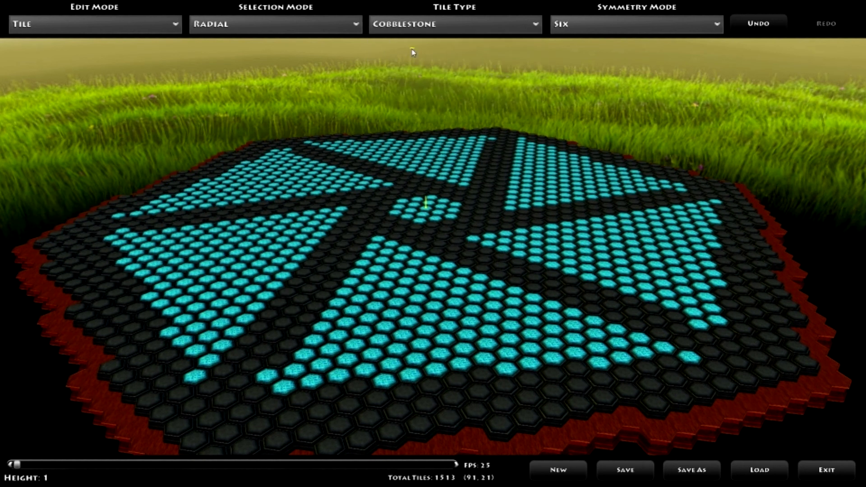
{"action": "left_click", "coordinate": [251, 31]}
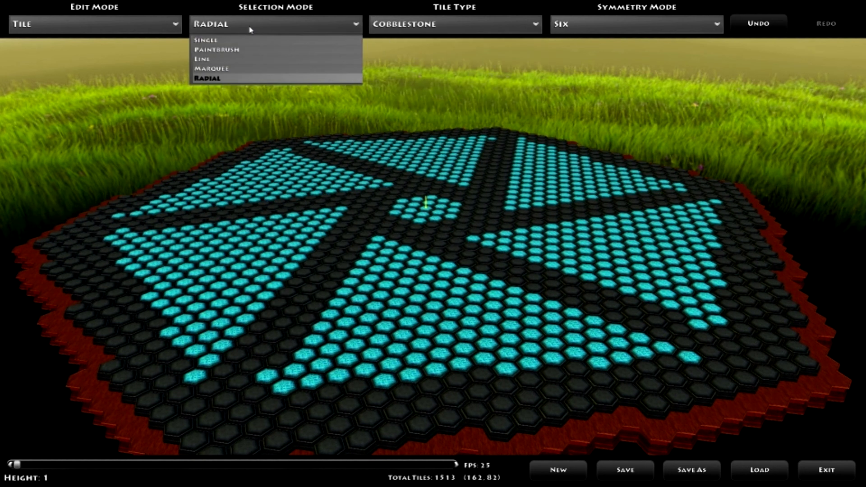
{"action": "left_click", "coordinate": [240, 63]}
{"action": "mouse_move", "coordinate": [384, 232]}
{"action": "left_mouse_down"}
{"action": "mouse_move", "coordinate": [357, 219]}
{"action": "mouse_move", "coordinate": [278, 366]}
{"action": "mouse_move", "coordinate": [242, 412]}
{"action": "left_mouse_up"}
{"action": "left_click_drag", "start_coordinate": [321, 279], "coordinate": [228, 399]}
{"action": "scroll", "coordinate": [532, 267], "scroll_direction": "down", "scroll_amount": 2}
{"action": "left_click_drag", "start_coordinate": [289, 378], "coordinate": [374, 359]}
{"action": "left_click_drag", "start_coordinate": [472, 350], "coordinate": [246, 399]}
{"action": "mouse_move", "coordinate": [549, 345]}
{"action": "left_mouse_down"}
{"action": "mouse_move", "coordinate": [466, 371]}
{"action": "mouse_move", "coordinate": [260, 409]}
{"action": "left_mouse_up"}
{"action": "mouse_move", "coordinate": [624, 342]}
{"action": "left_mouse_down"}
{"action": "mouse_move", "coordinate": [352, 402]}
{"action": "mouse_move", "coordinate": [647, 365]}
{"action": "left_mouse_up"}
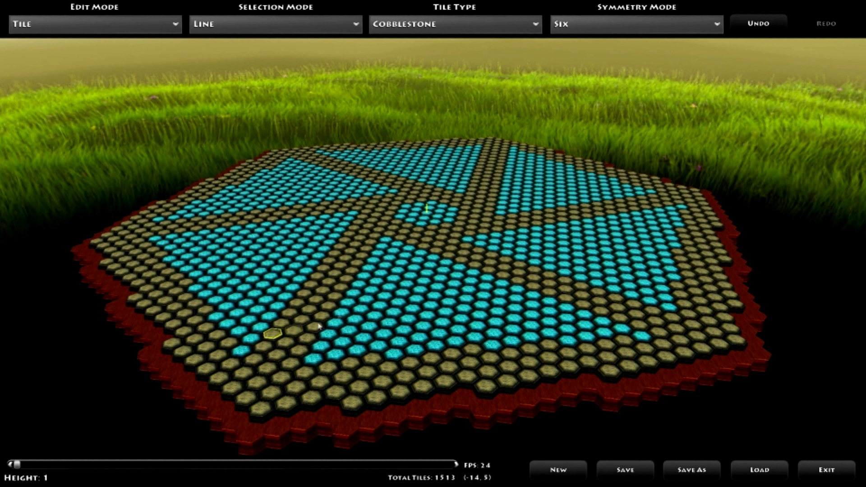
Step: Add a hexagonal patch of cobblestone at each of the six outer corners with the Radial selection mode
{"action": "left_click", "coordinate": [322, 22]}
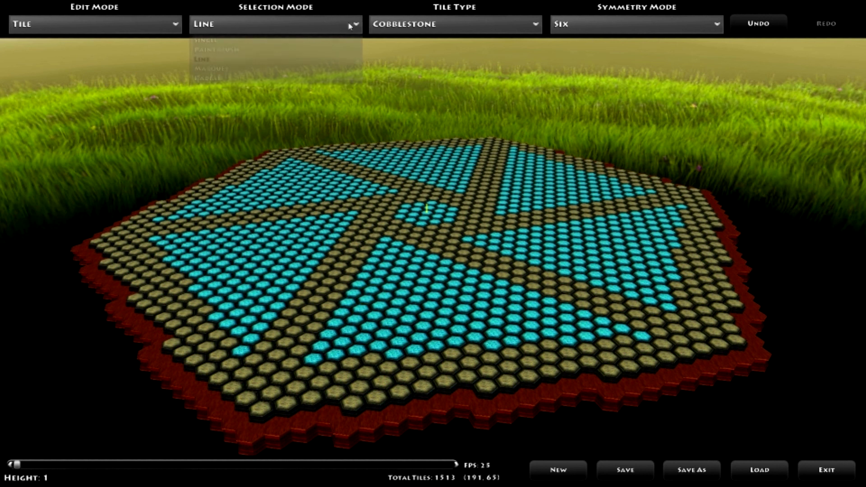
{"action": "left_click", "coordinate": [253, 78]}
{"action": "key", "text": "s"}
{"action": "key", "text": "a"}
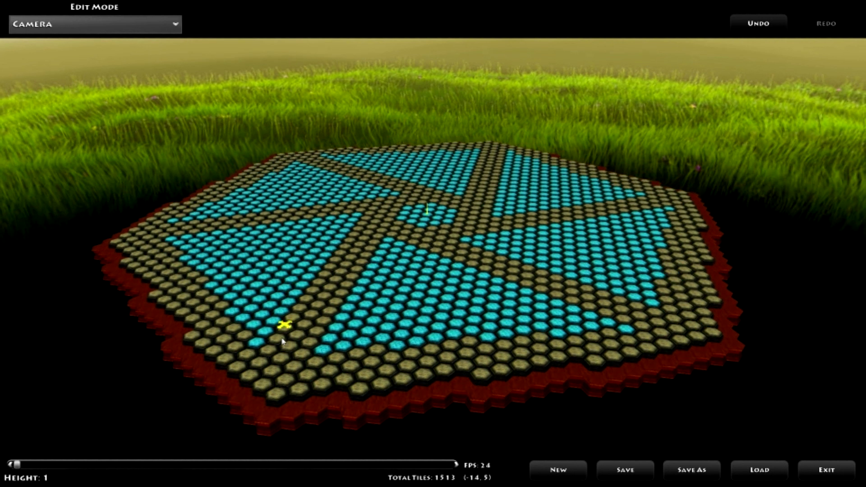
{"action": "mouse_move", "coordinate": [315, 361]}
{"action": "left_mouse_down"}
{"action": "mouse_move", "coordinate": [334, 367]}
{"action": "mouse_move", "coordinate": [370, 407]}
{"action": "left_mouse_up"}
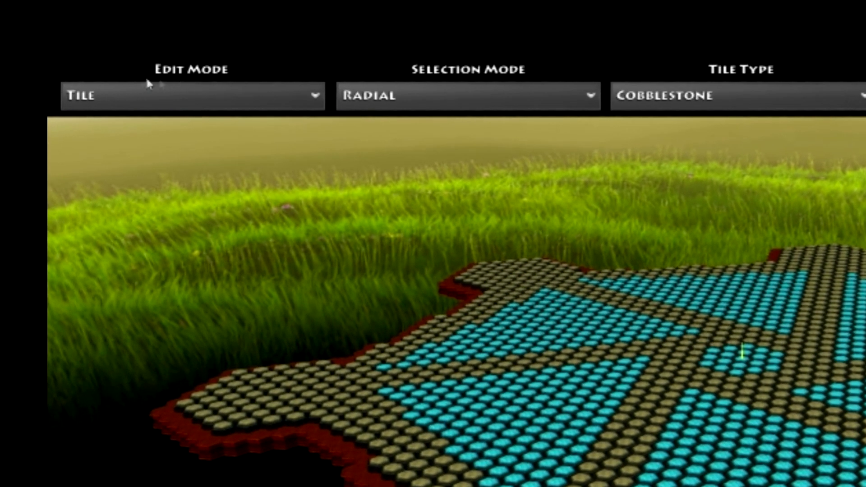
Step: Switch the edit mode to Avatar and place symmetric player avatars on the six corner patches
{"action": "left_click", "coordinate": [302, 97]}
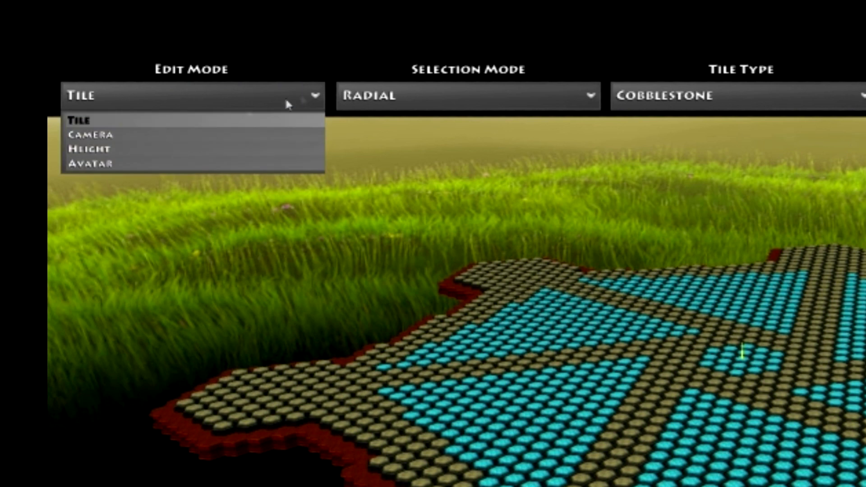
{"action": "left_click", "coordinate": [116, 163]}
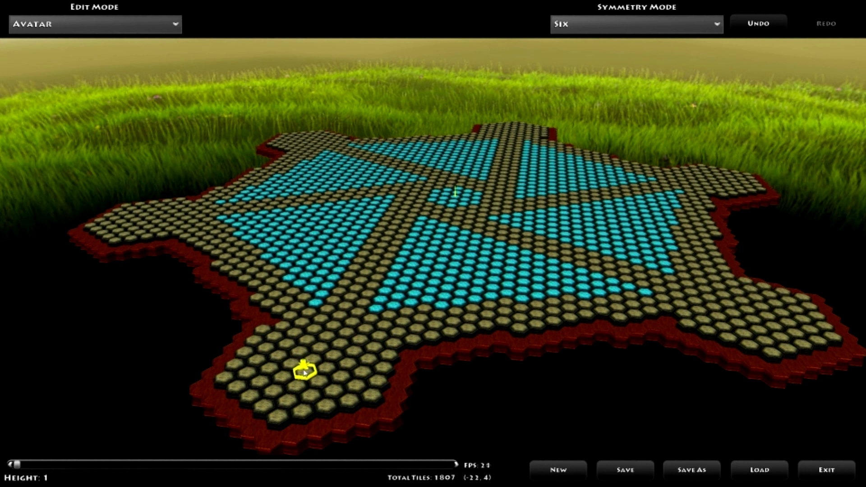
{"action": "left_click", "coordinate": [305, 372]}
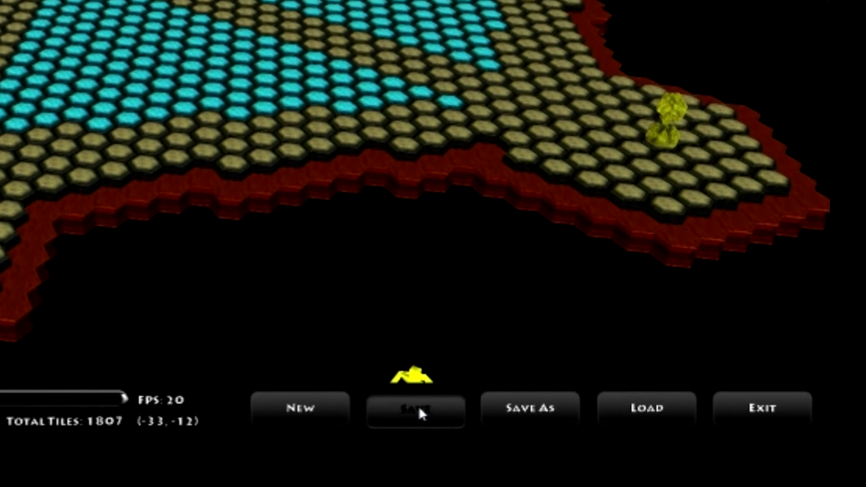
Step: Save the level as "Ninja Star" and exit the level editor
{"action": "left_click", "coordinate": [416, 408]}
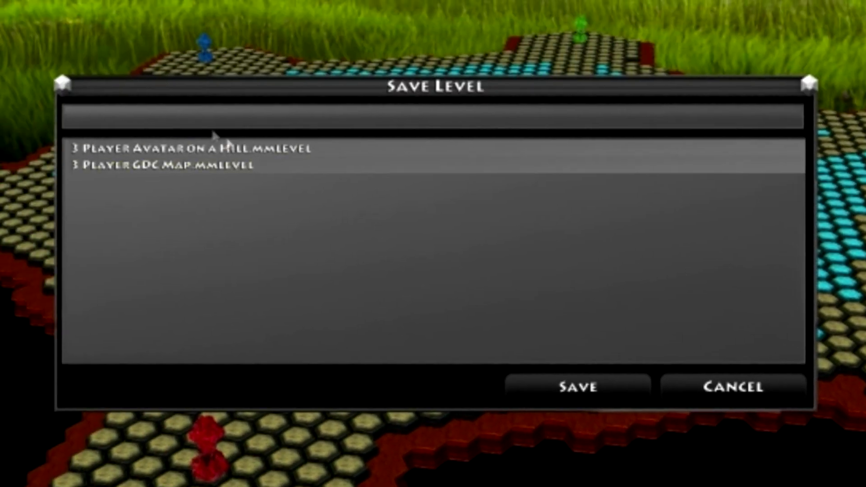
{"action": "type", "text": "Ninja Star"}
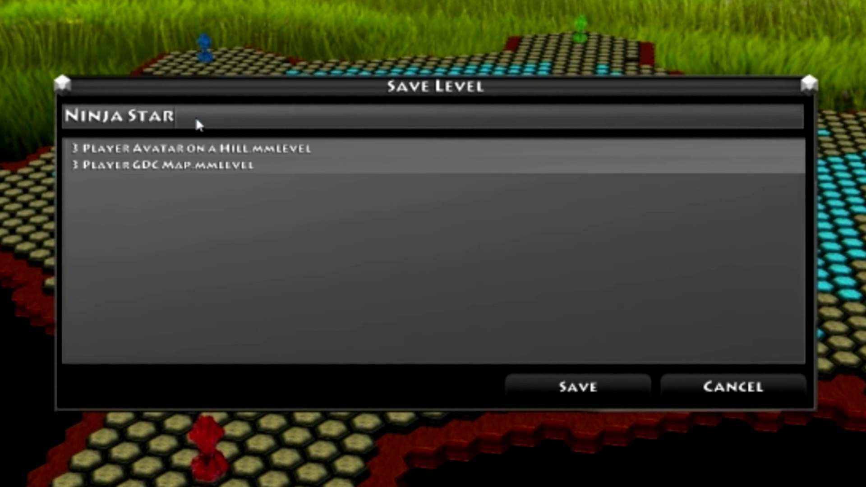
{"action": "left_click", "coordinate": [598, 388]}
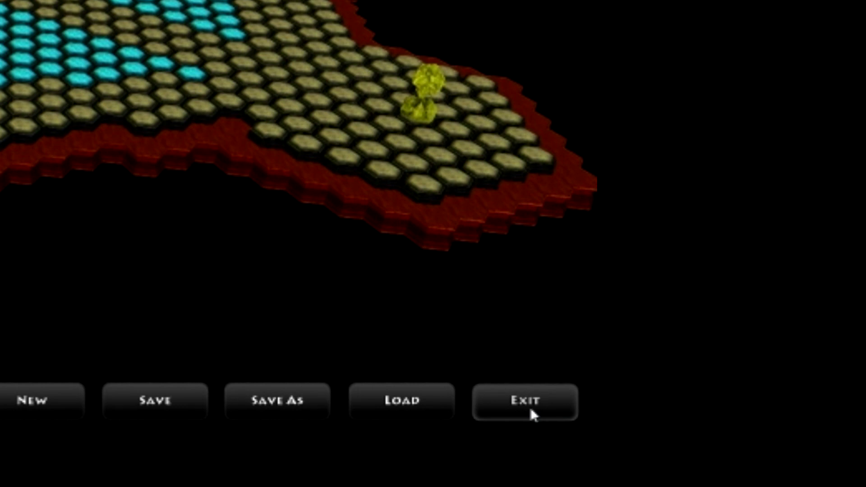
{"action": "left_click", "coordinate": [530, 411]}
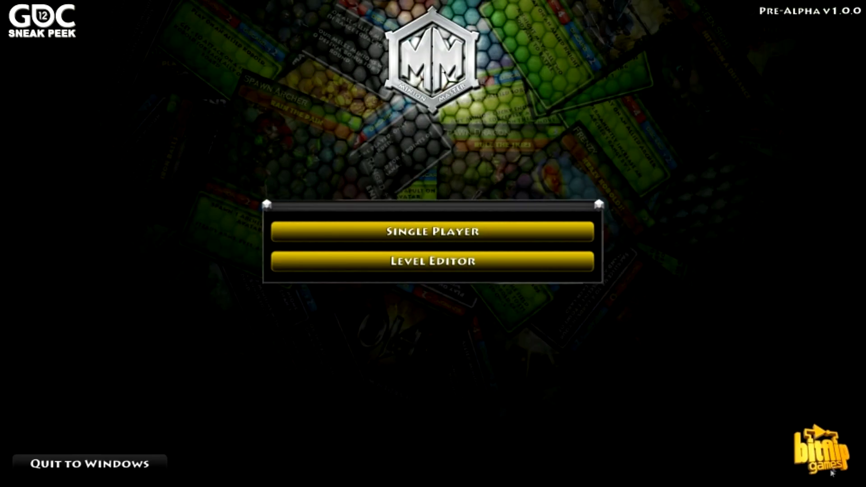
Step: Set up a single-player custom match on the Ninja Star level
{"action": "left_click", "coordinate": [432, 232]}
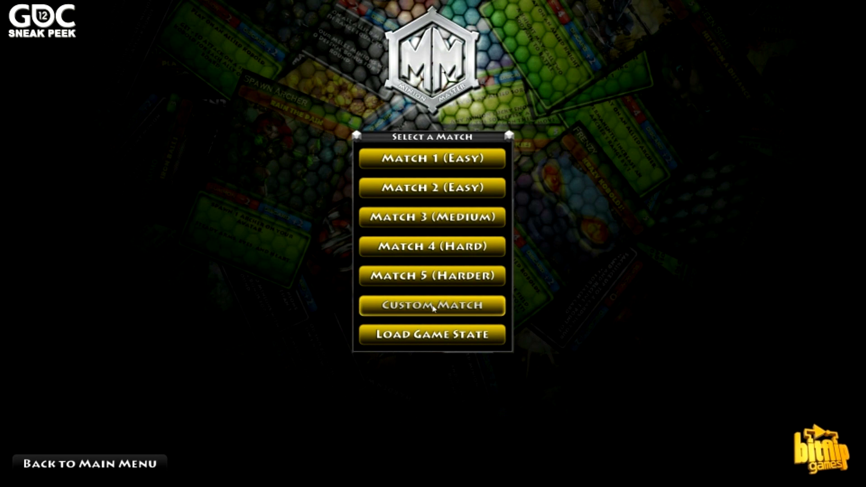
{"action": "left_click", "coordinate": [432, 305]}
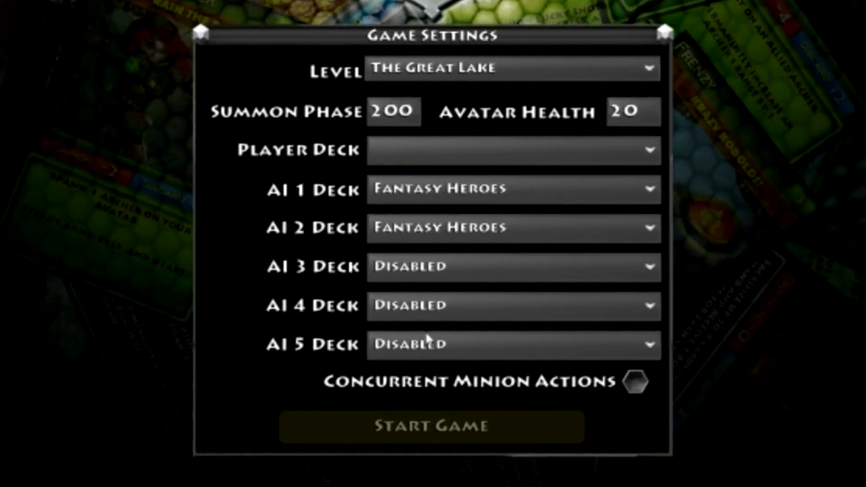
{"action": "left_click", "coordinate": [636, 70]}
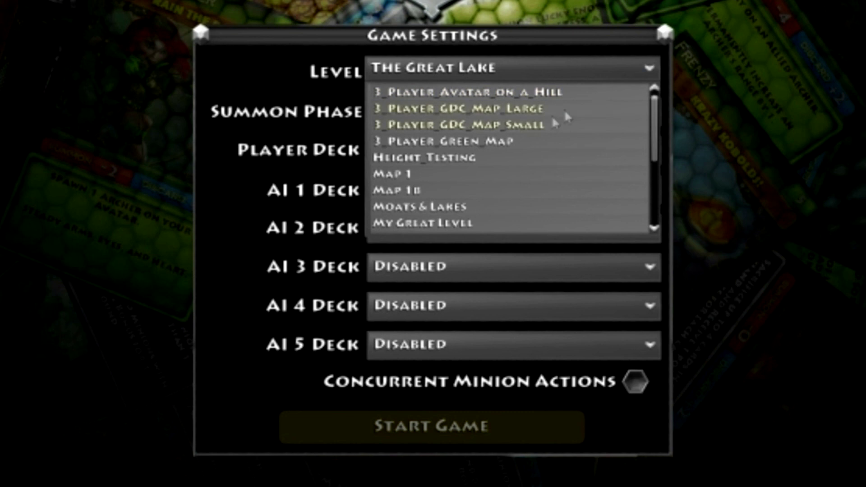
{"action": "scroll", "coordinate": [518, 154], "scroll_direction": "down", "scroll_amount": 3}
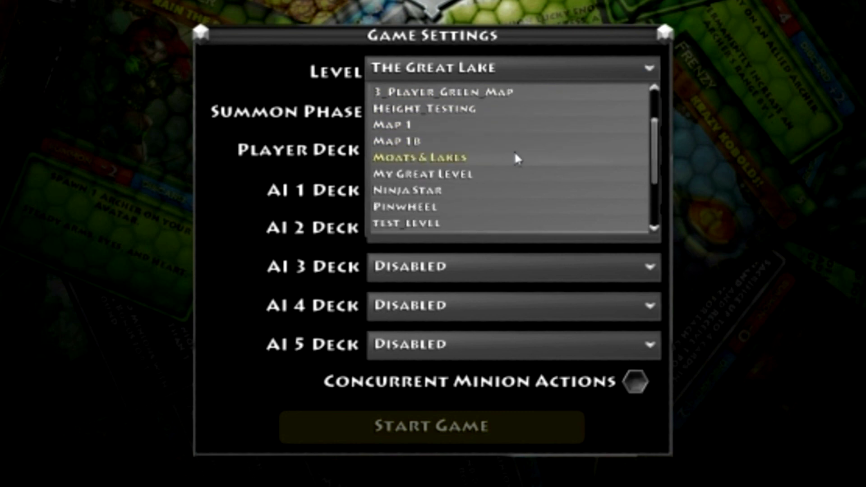
{"action": "left_click", "coordinate": [412, 190]}
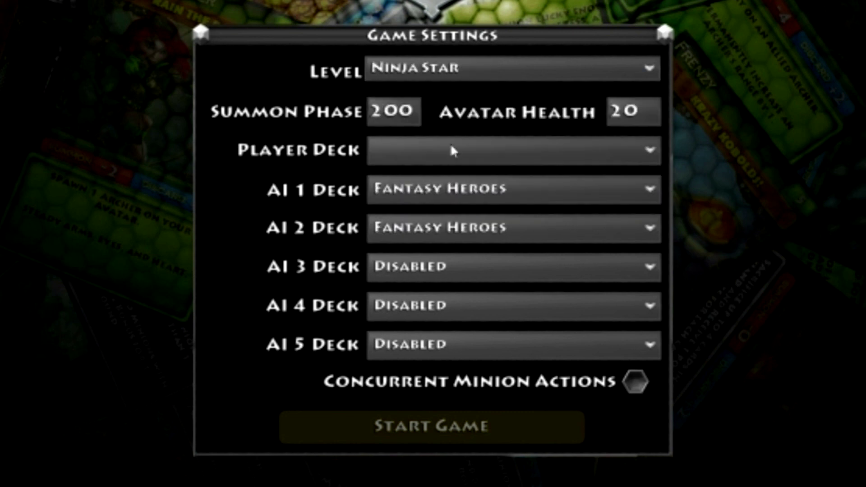
Step: Start the match with Fantasy Heroes as player deck and AI decks AI Tutorial Deck 2, Fantasy Blitz Deck, Fantasy Heroes, Big Fantasy Creatures and Sorceress Deck
{"action": "left_click", "coordinate": [453, 150]}
{"action": "scroll", "coordinate": [454, 253], "scroll_direction": "down", "scroll_amount": 2}
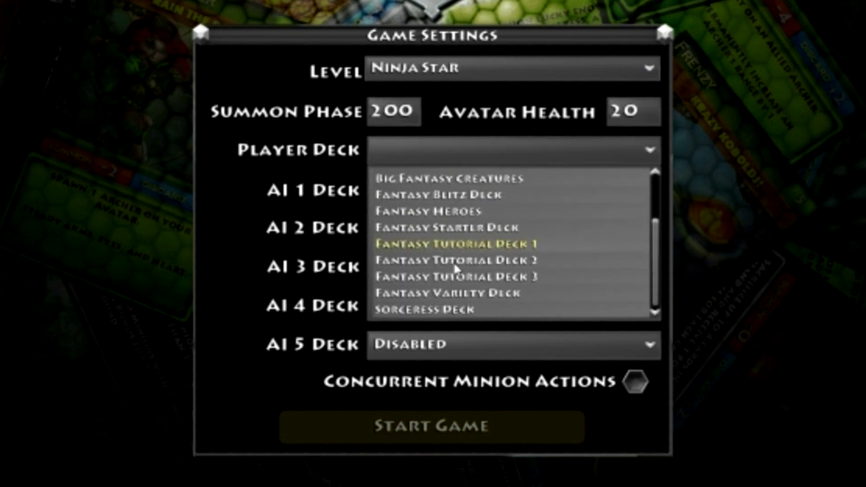
{"action": "left_click", "coordinate": [463, 212]}
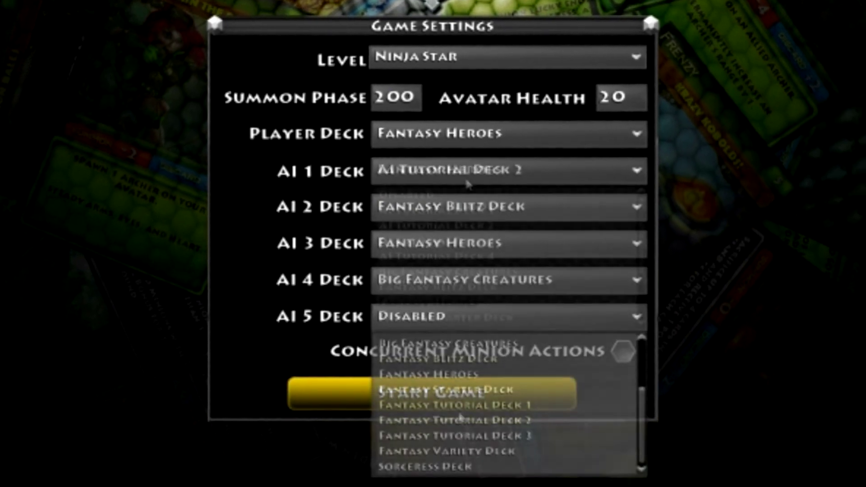
{"action": "left_click", "coordinate": [451, 463]}
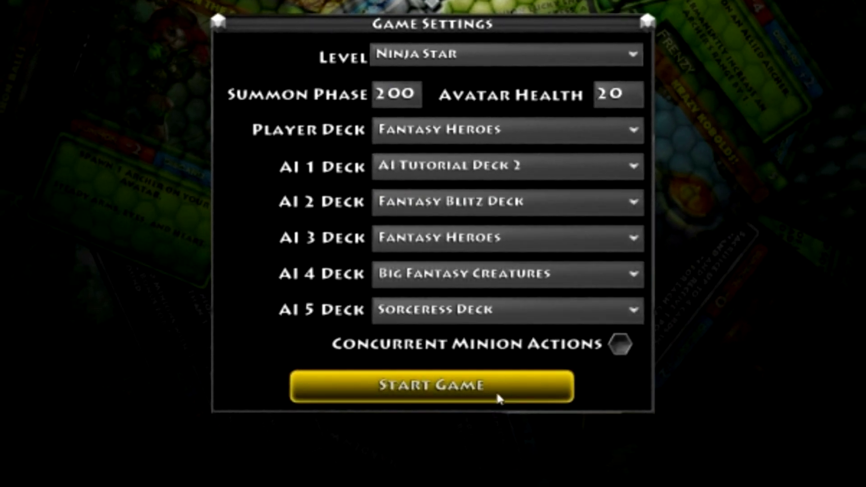
{"action": "left_click", "coordinate": [499, 398]}
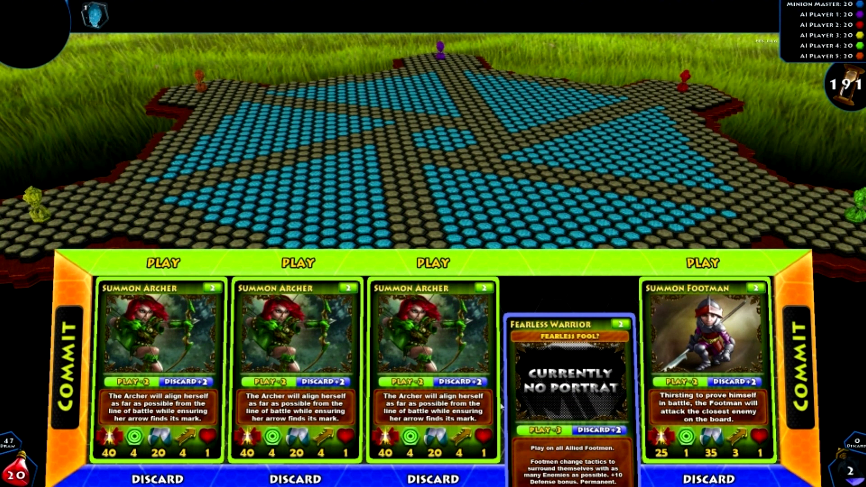
Step: Play two Summon Archer cards, discard the remaining Summon Archer and Summon Footman cards, and commit the hand
{"action": "left_click", "coordinate": [456, 404]}
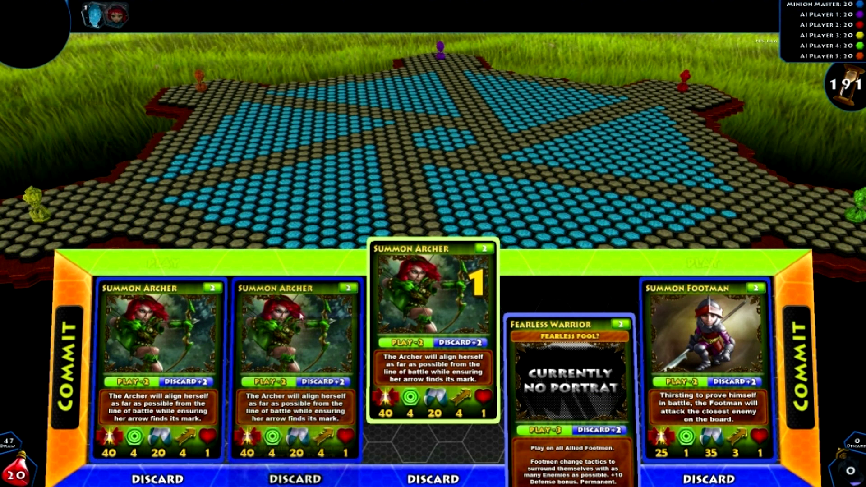
{"action": "right_click", "coordinate": [301, 383]}
{"action": "left_click", "coordinate": [181, 388]}
{"action": "right_click", "coordinate": [674, 405]}
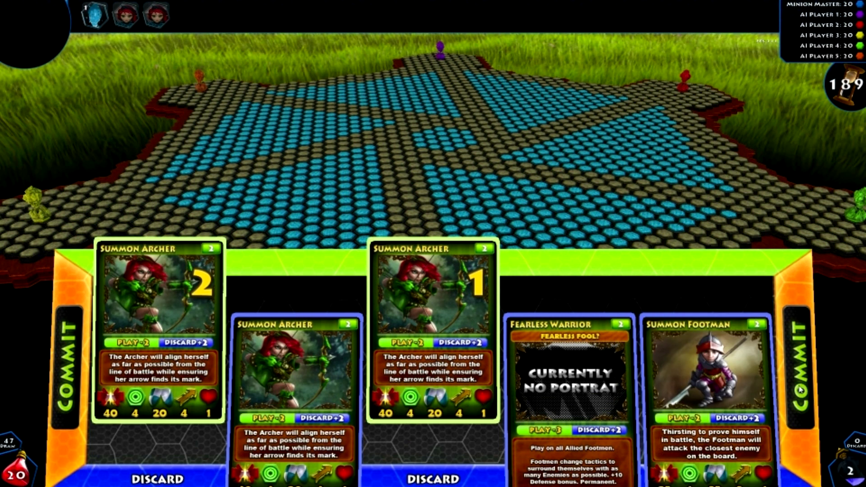
{"action": "left_click", "coordinate": [798, 373]}
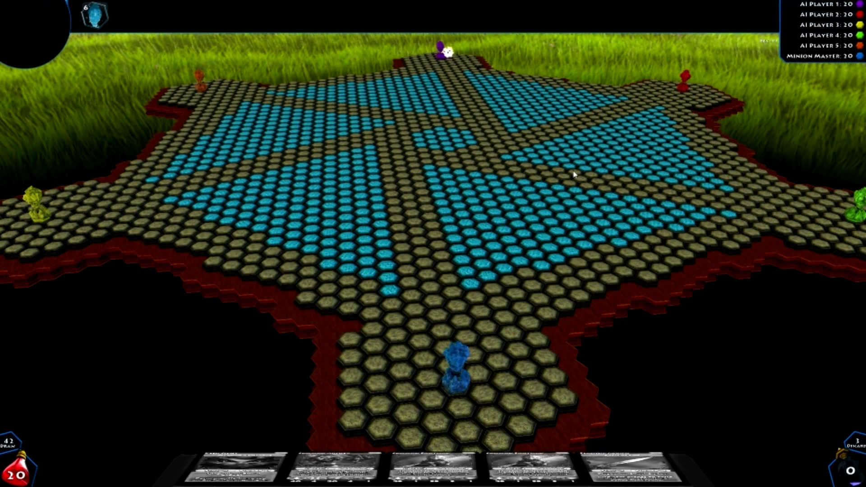